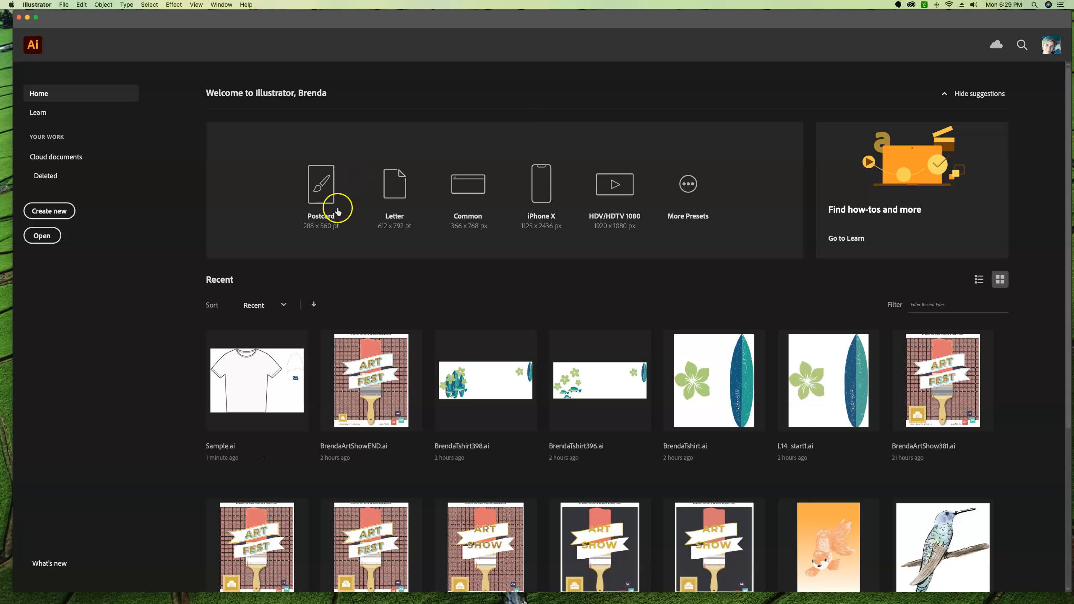
# Open the Sample.ai file from the Lesson14 folder.
pyautogui.click(42, 236)
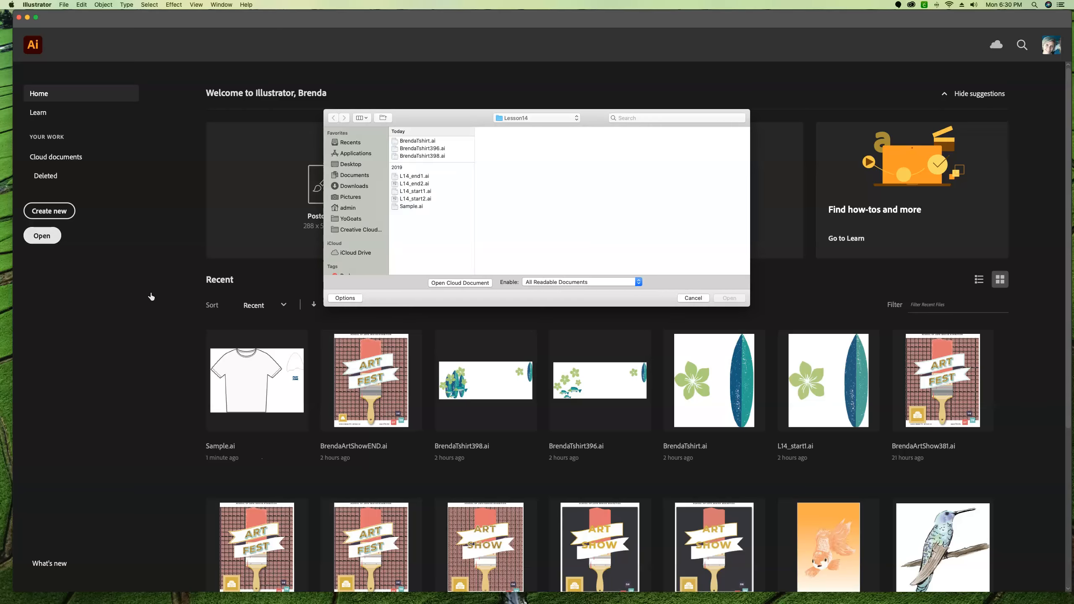
pyautogui.click(408, 206)
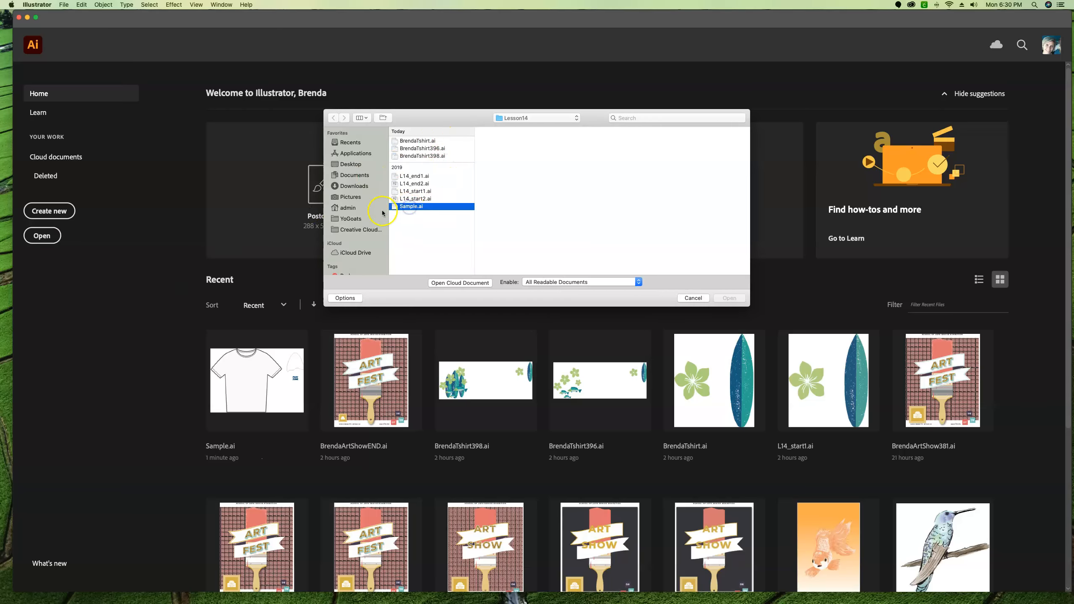
pyautogui.click(406, 207)
pyautogui.click(730, 298)
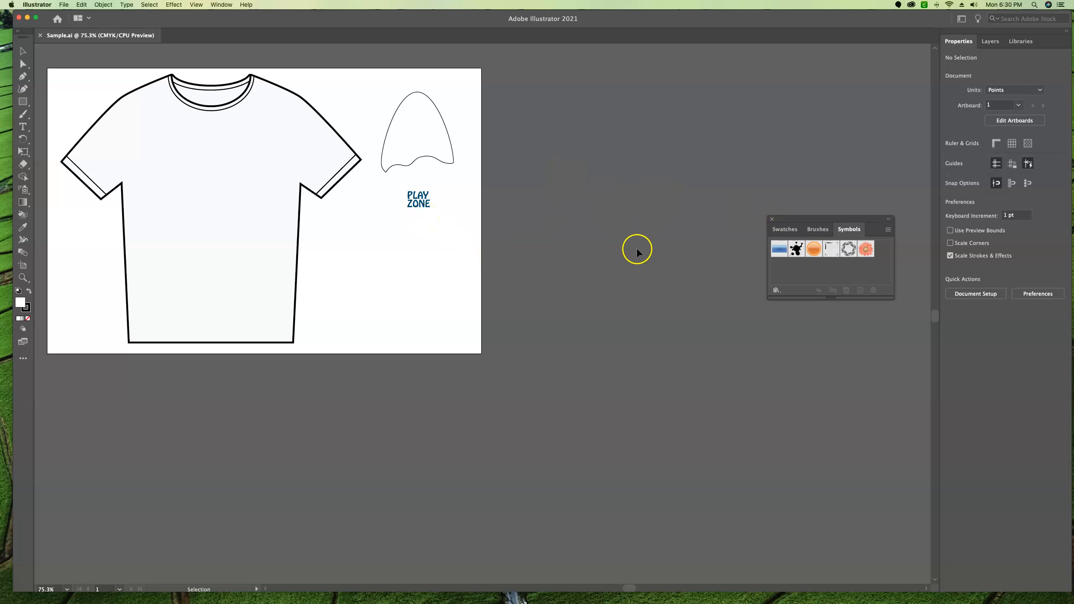
# Show the Creative Cloud libraries, open My Library and dismiss its sharing tip.
pyautogui.click(221, 5)
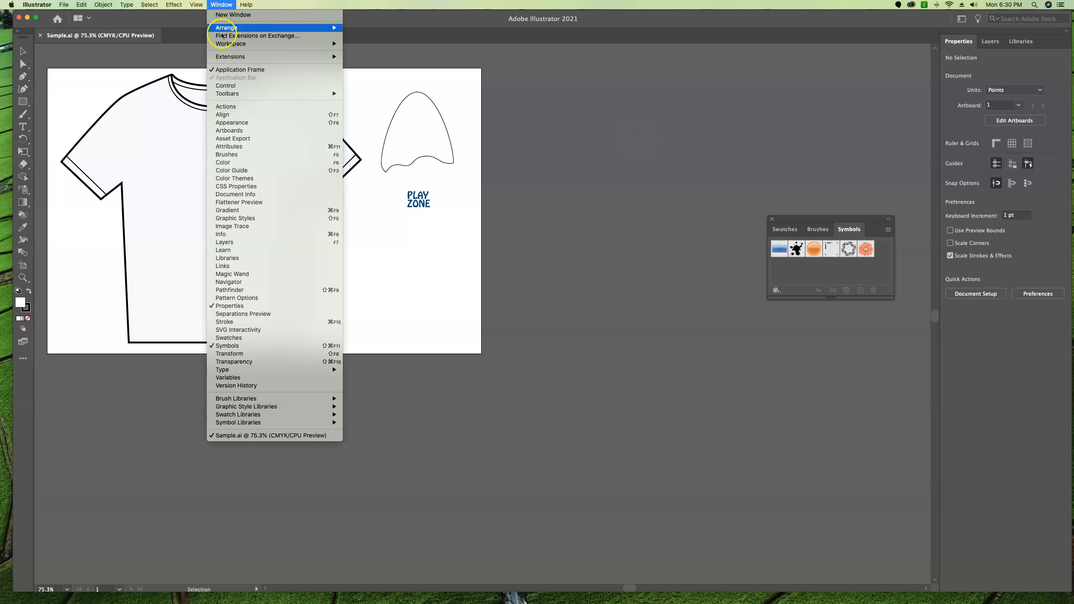
pyautogui.click(239, 259)
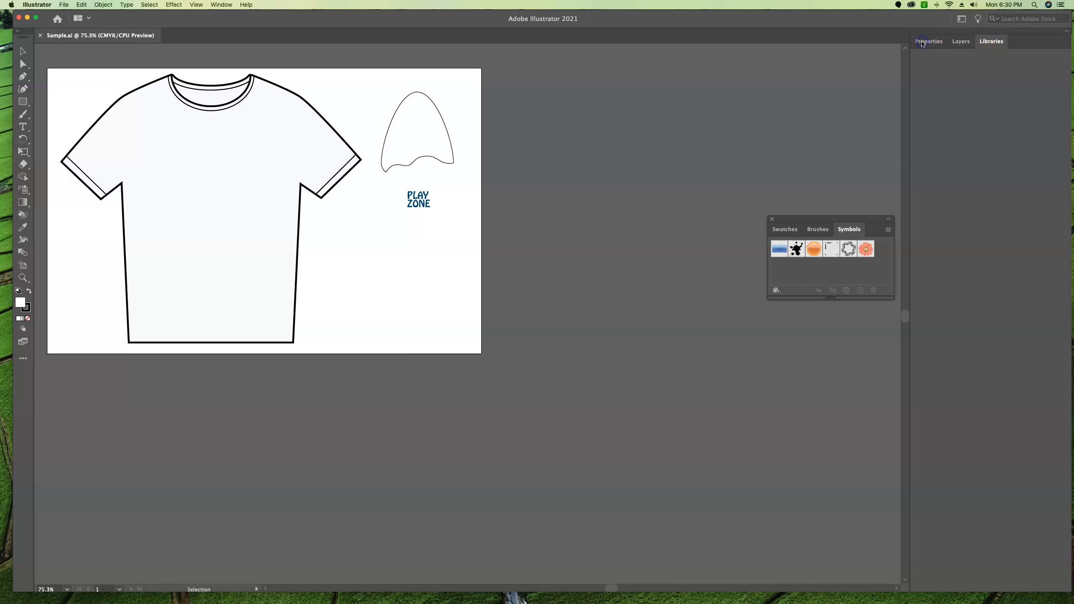
pyautogui.click(966, 44)
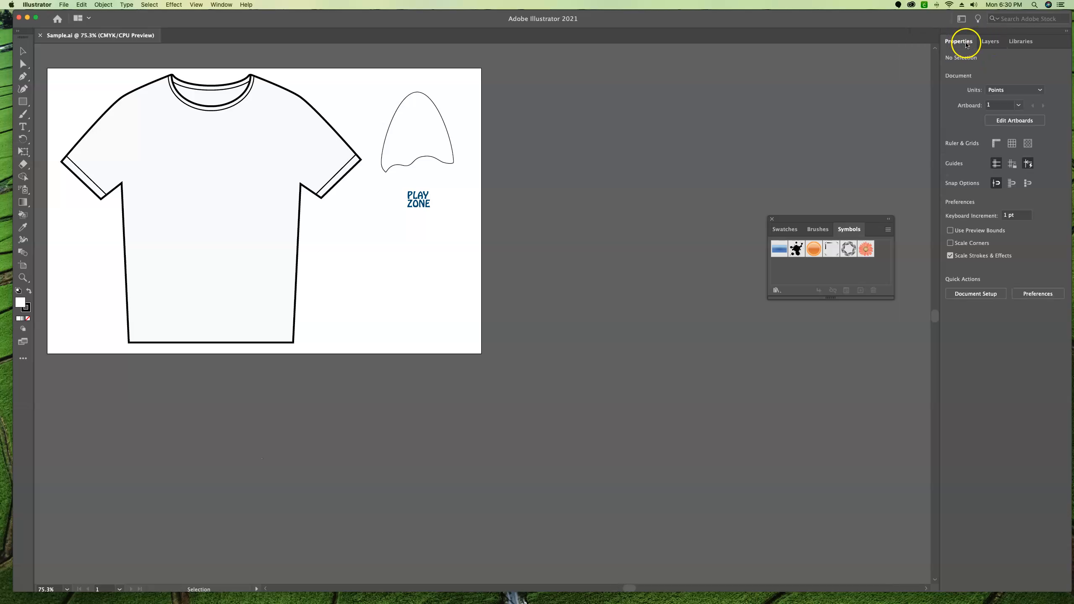
pyautogui.click(1019, 41)
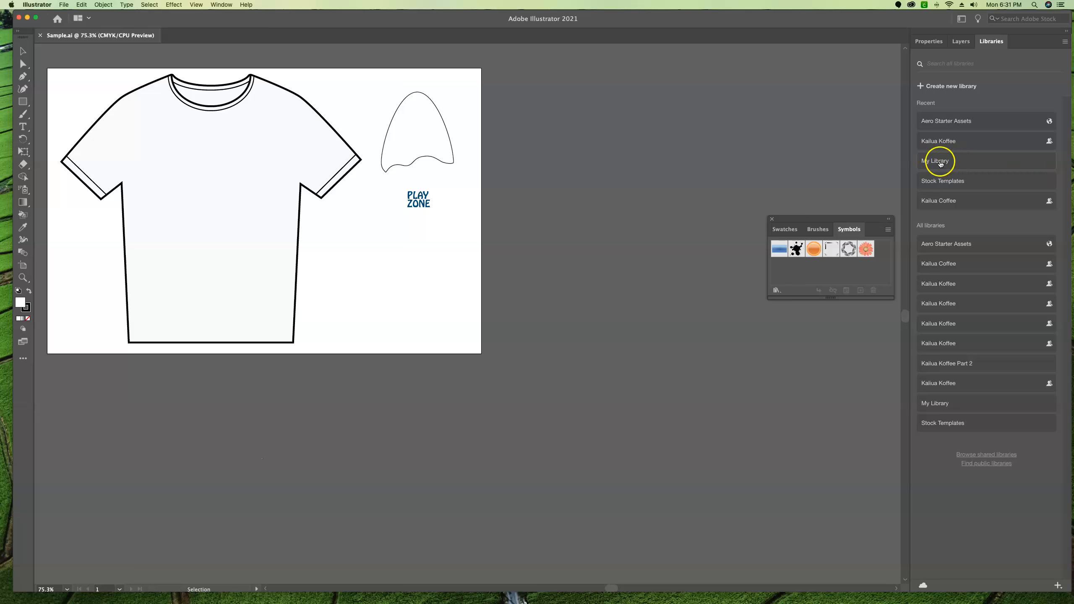
pyautogui.click(955, 162)
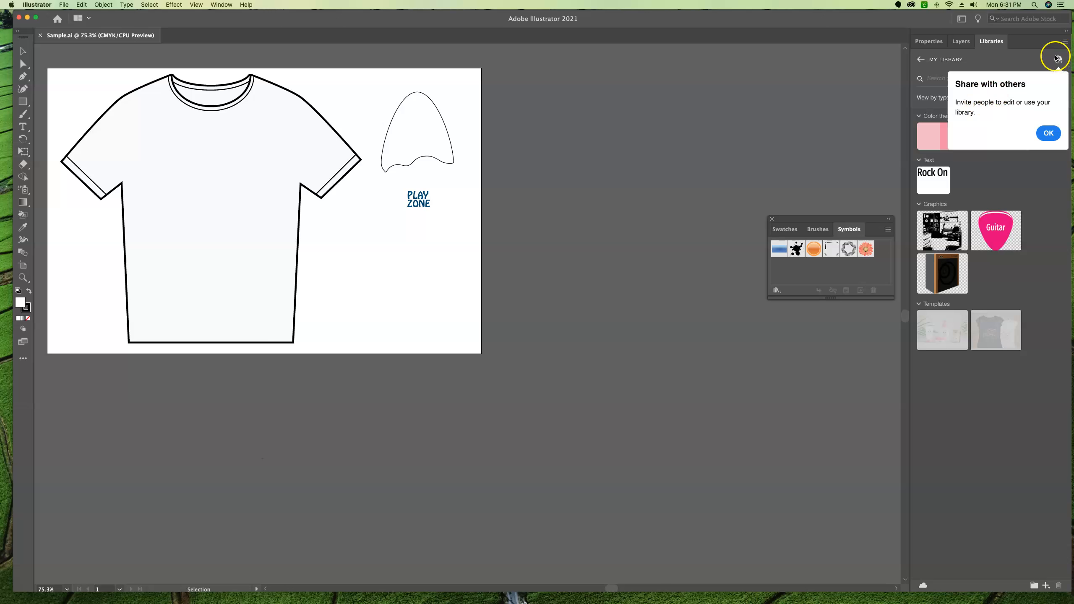
pyautogui.click(1047, 133)
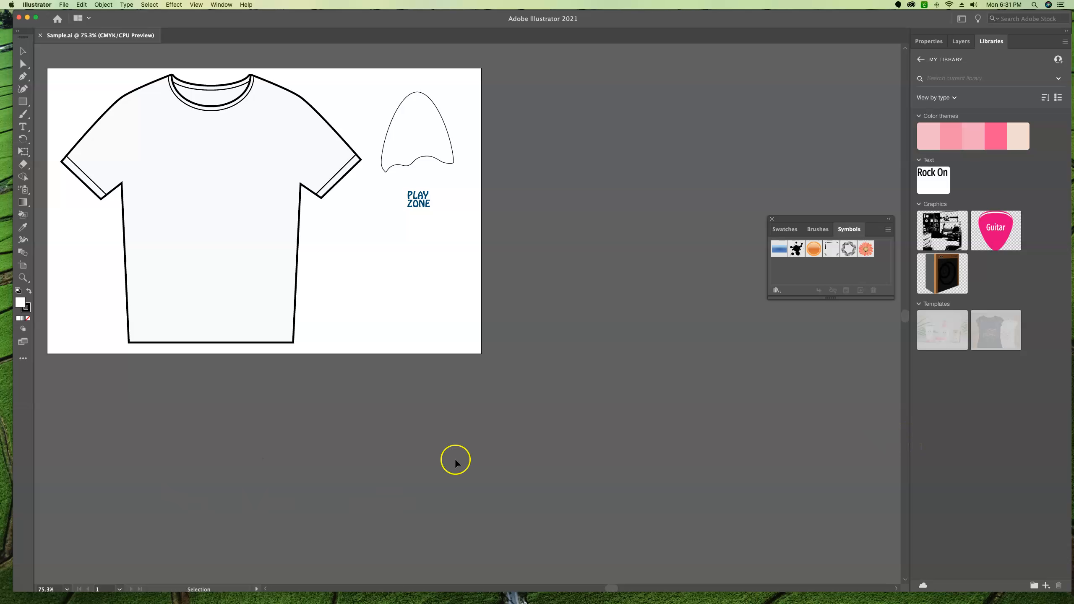
# Add the PLAY ZONE text from the artboard to My Library as a text asset and close the floating Symbols panel.
pyautogui.click(554, 297)
pyautogui.click(420, 202)
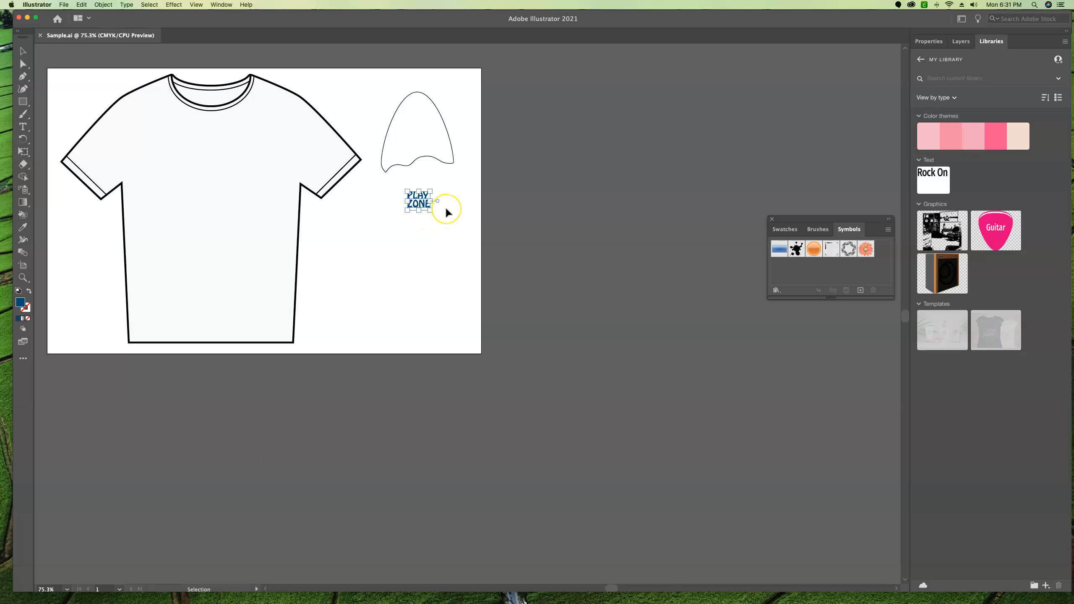
pyautogui.moveTo(416, 198); pyautogui.dragTo(999, 324)
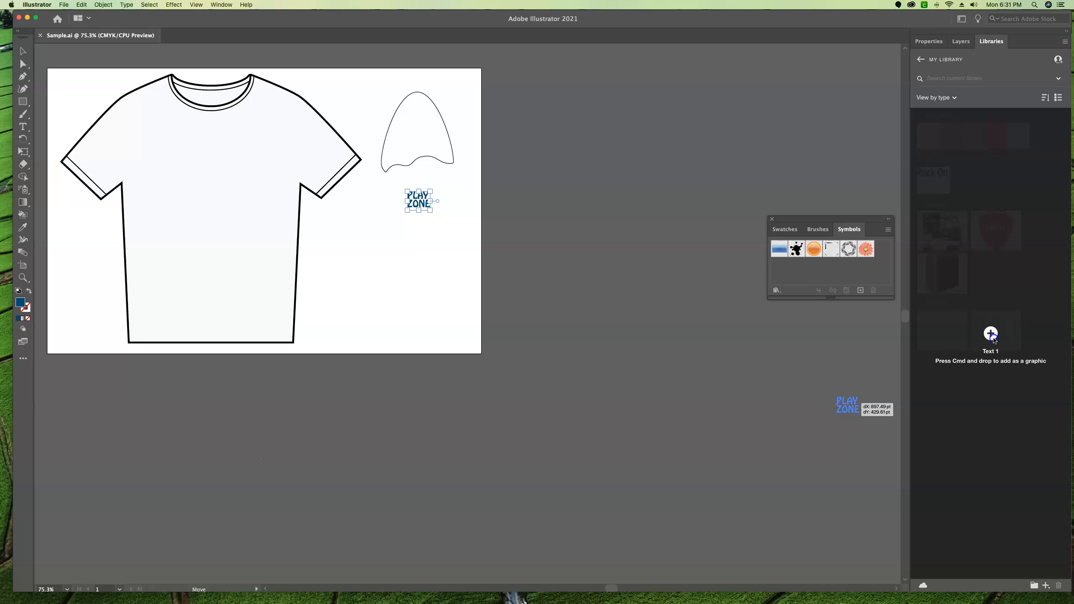
pyautogui.moveTo(994, 337); pyautogui.dragTo(994, 338)
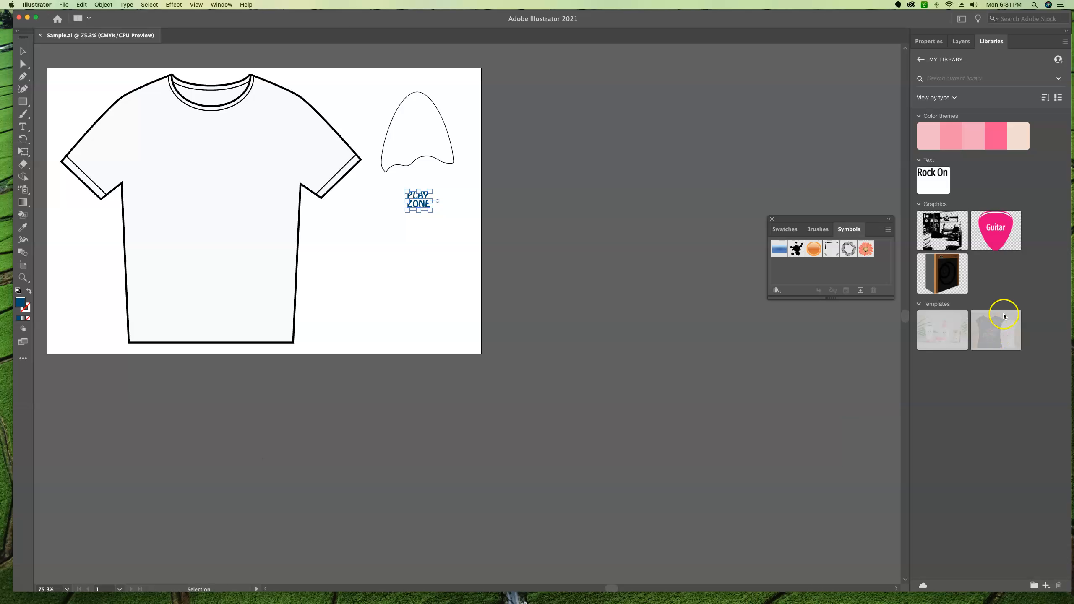
pyautogui.click(773, 219)
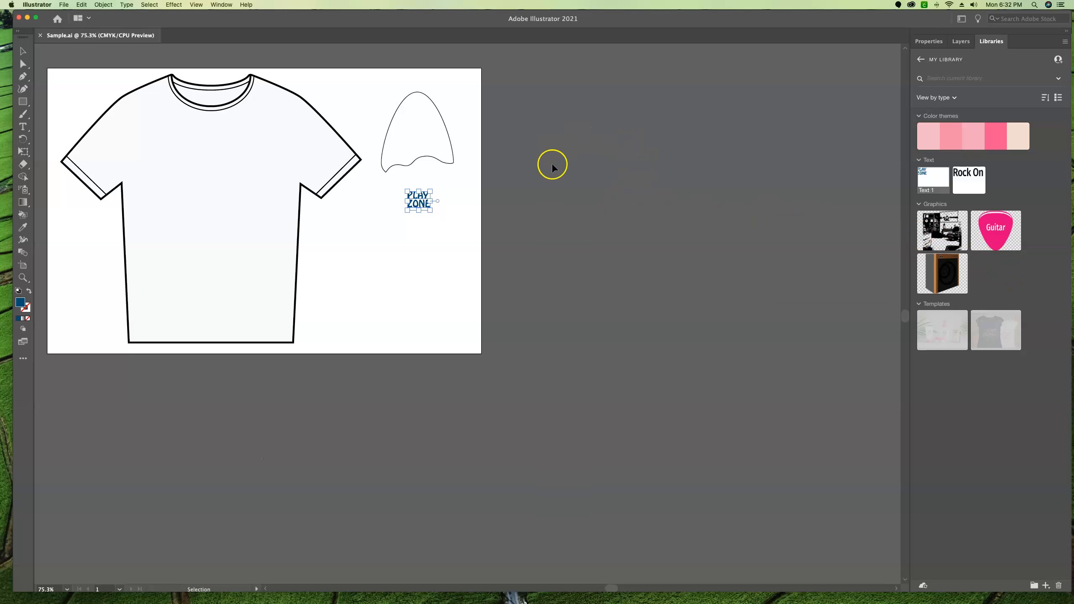
# Keep the library viewed by type and rename the PLAY ZONE text asset as Surf Zone.
pyautogui.click(928, 182)
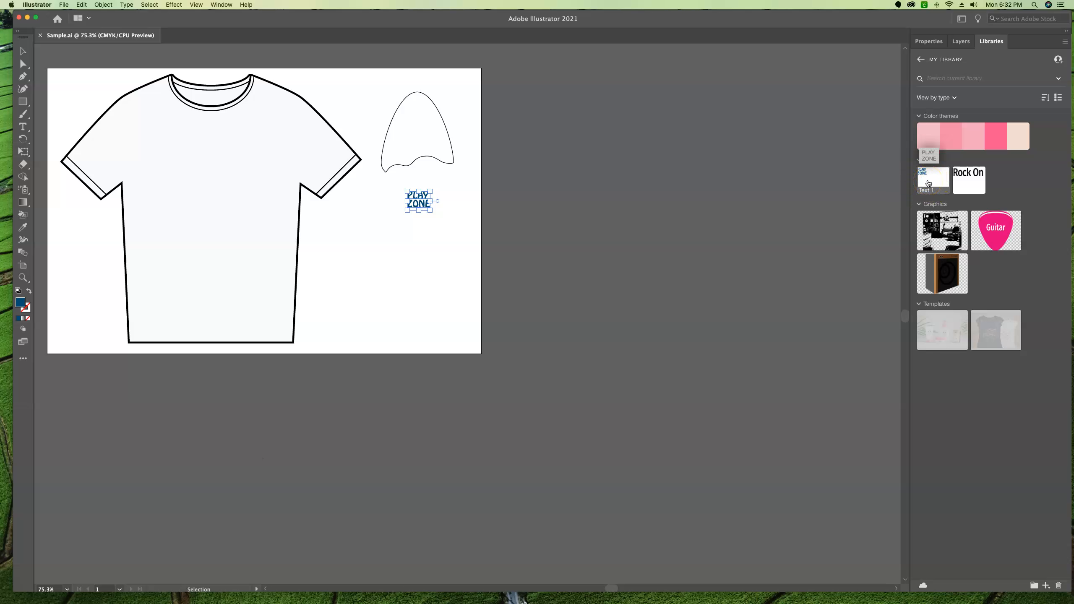
pyautogui.click(1065, 43)
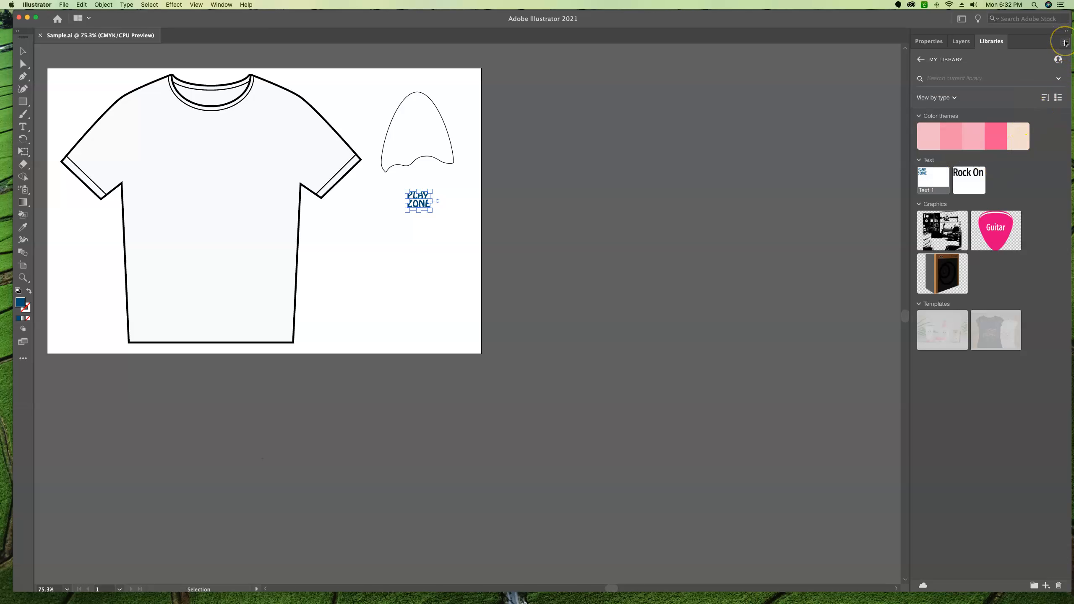
pyautogui.click(956, 99)
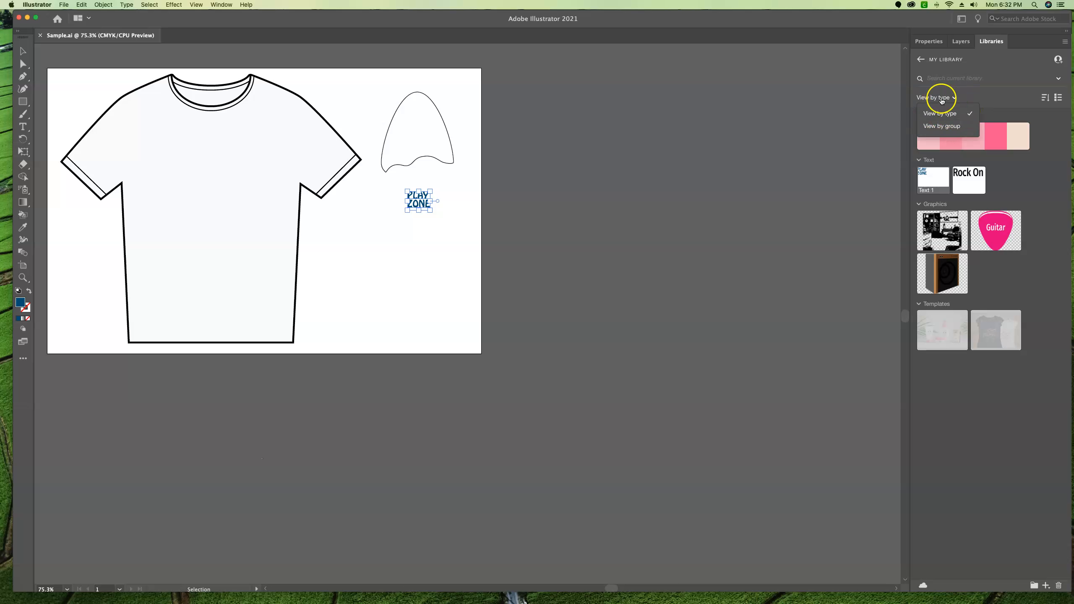
pyautogui.click(941, 113)
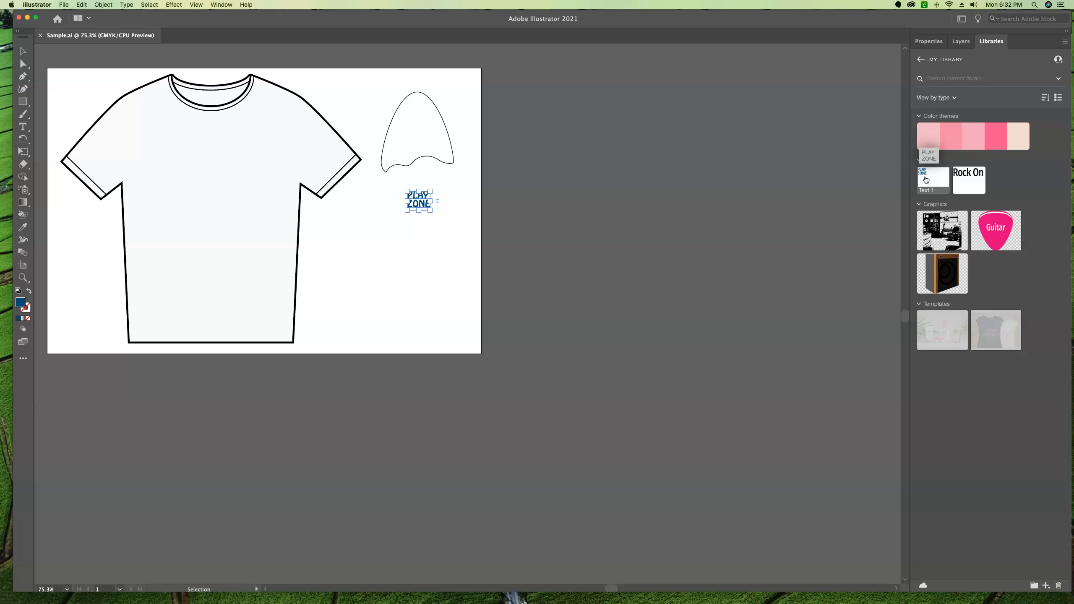
pyautogui.doubleClick(928, 190)
pyautogui.write('Surf Zone')
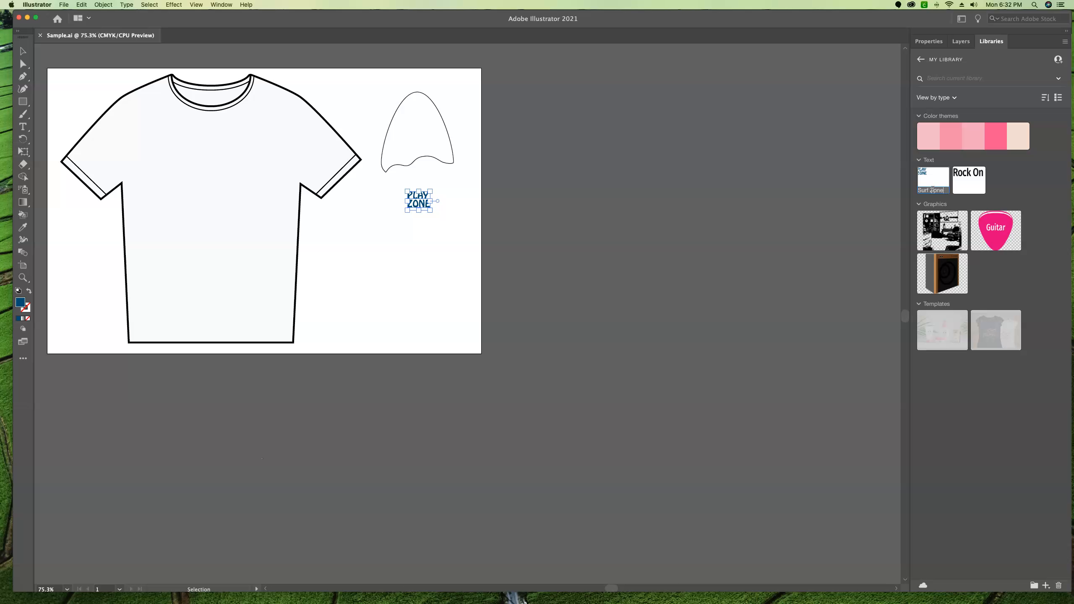
pyautogui.press('Return')
# Add the selected PLAY ZONE text's fill color to My Library.
pyautogui.press('\\')
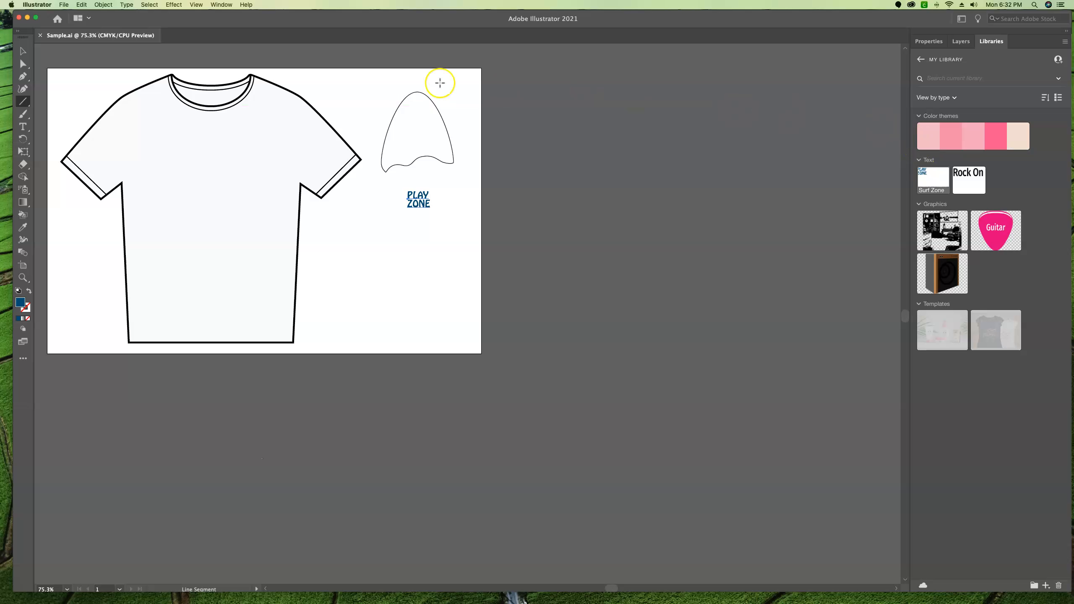
pyautogui.click(23, 51)
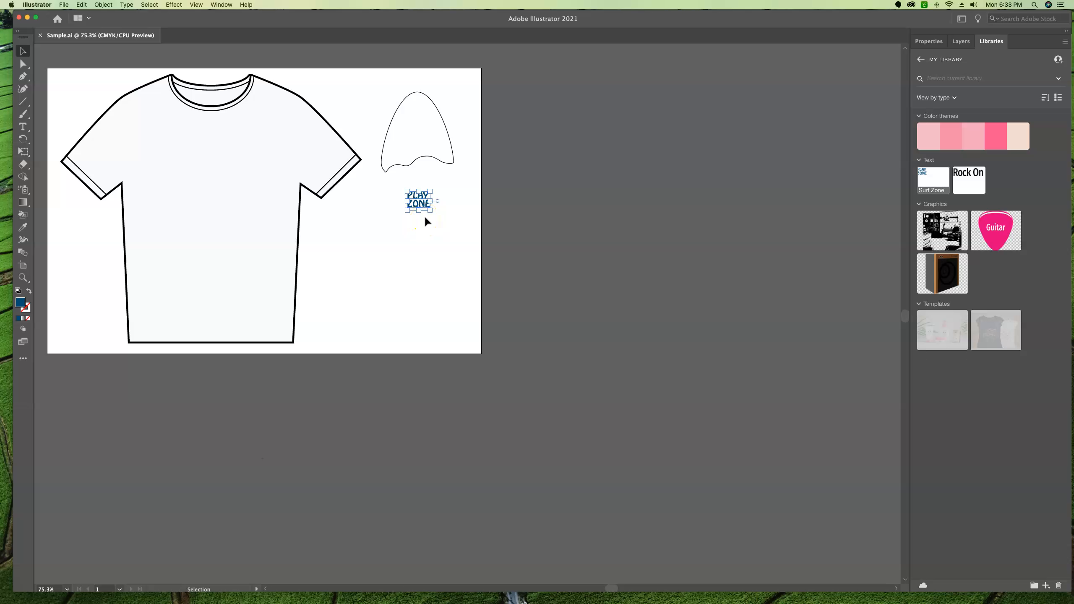
pyautogui.click(1046, 586)
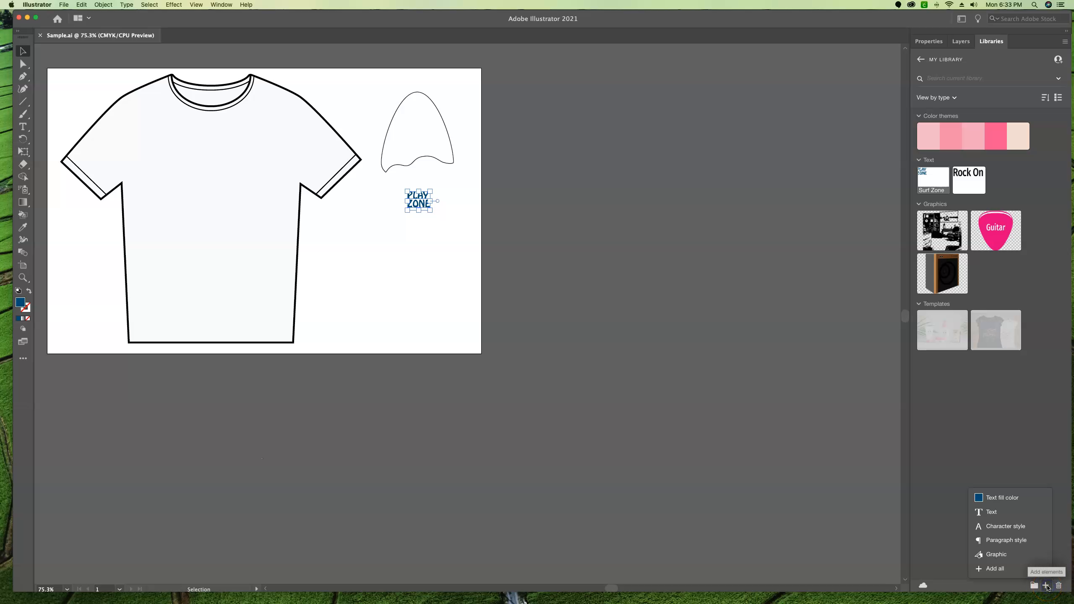
pyautogui.click(999, 498)
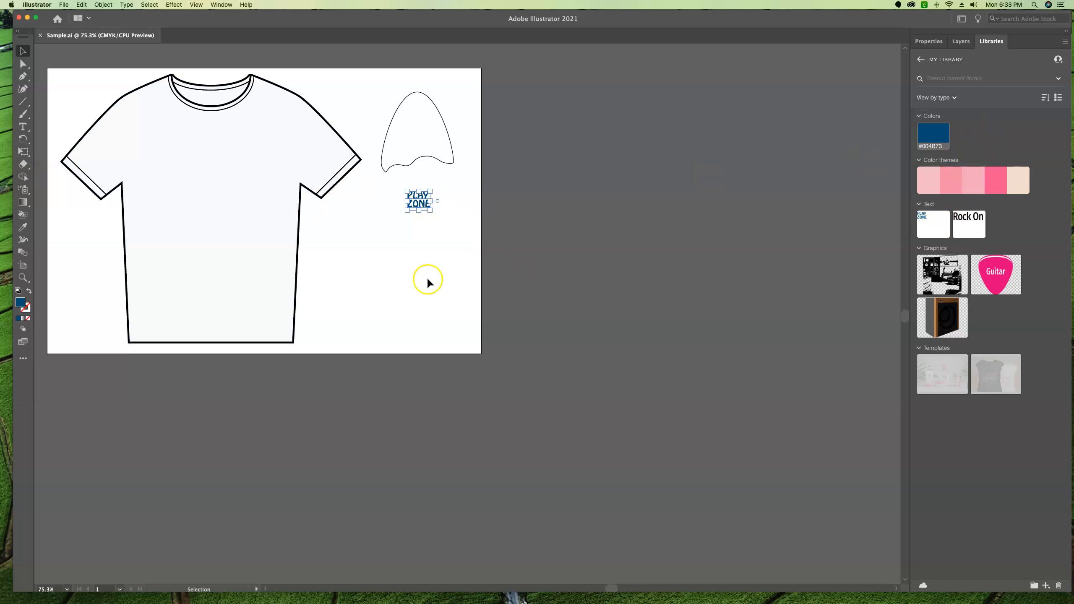
# Add the T-shirt artwork to My Library as a graphic and rename that asset TshirtGraphic.
pyautogui.click(272, 83)
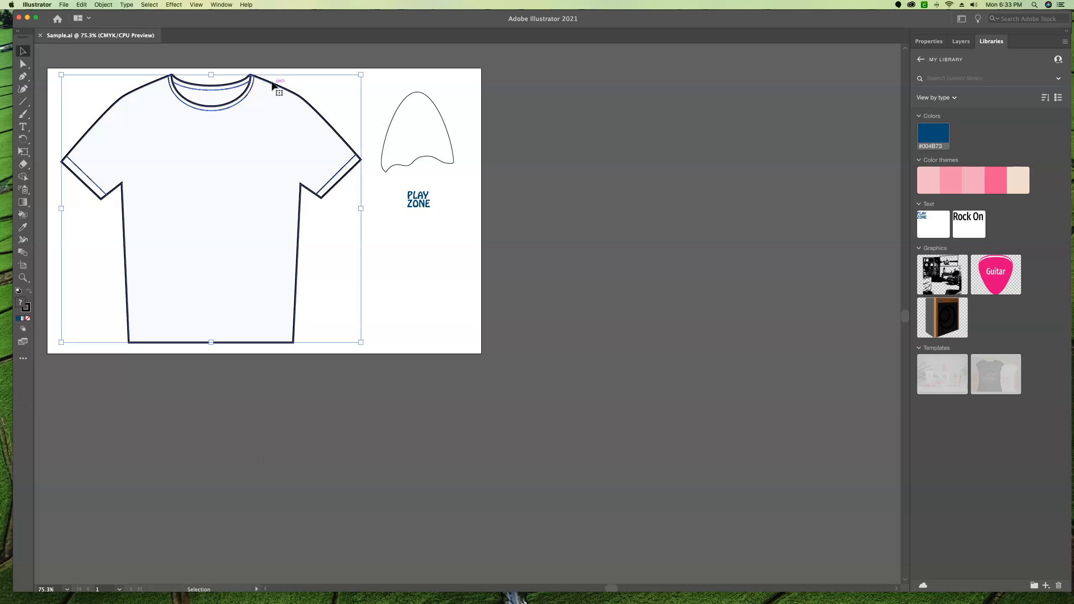
pyautogui.moveTo(239, 167); pyautogui.dragTo(991, 337)
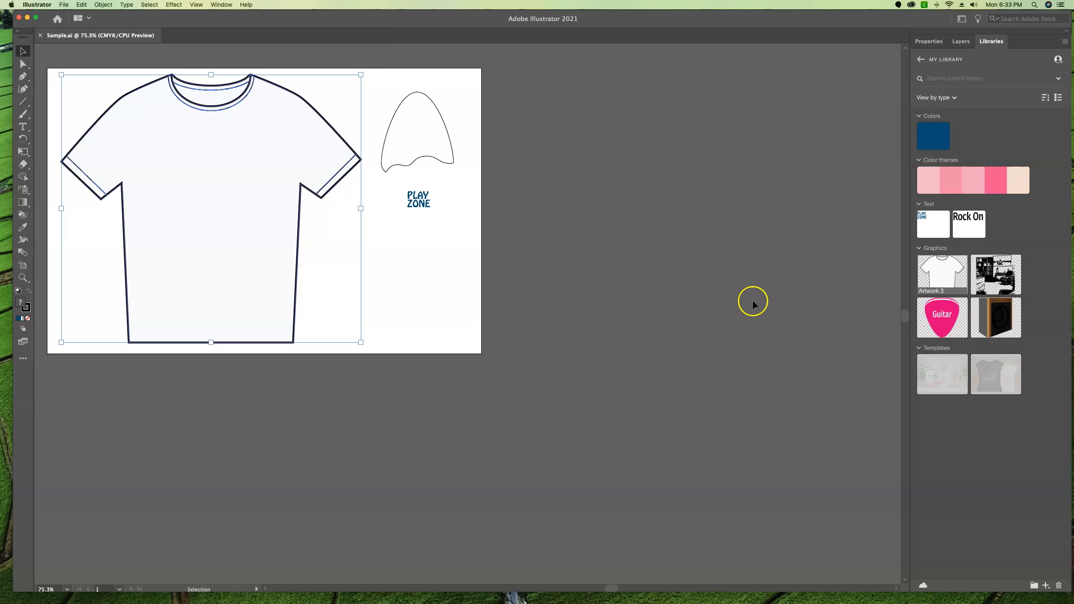
pyautogui.click(414, 274)
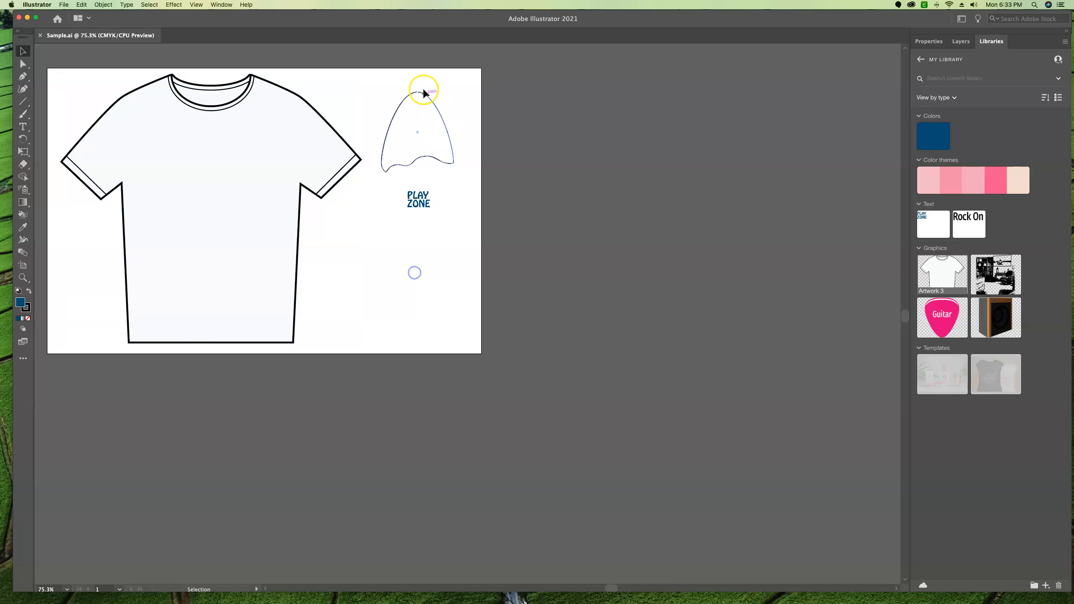
pyautogui.click(421, 93)
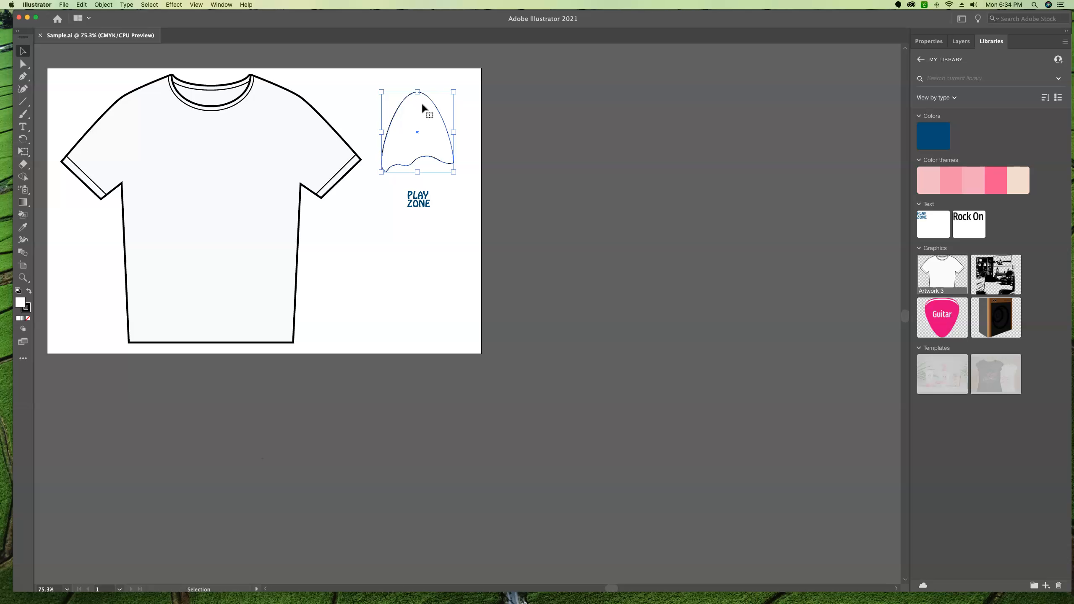
pyautogui.doubleClick(937, 292)
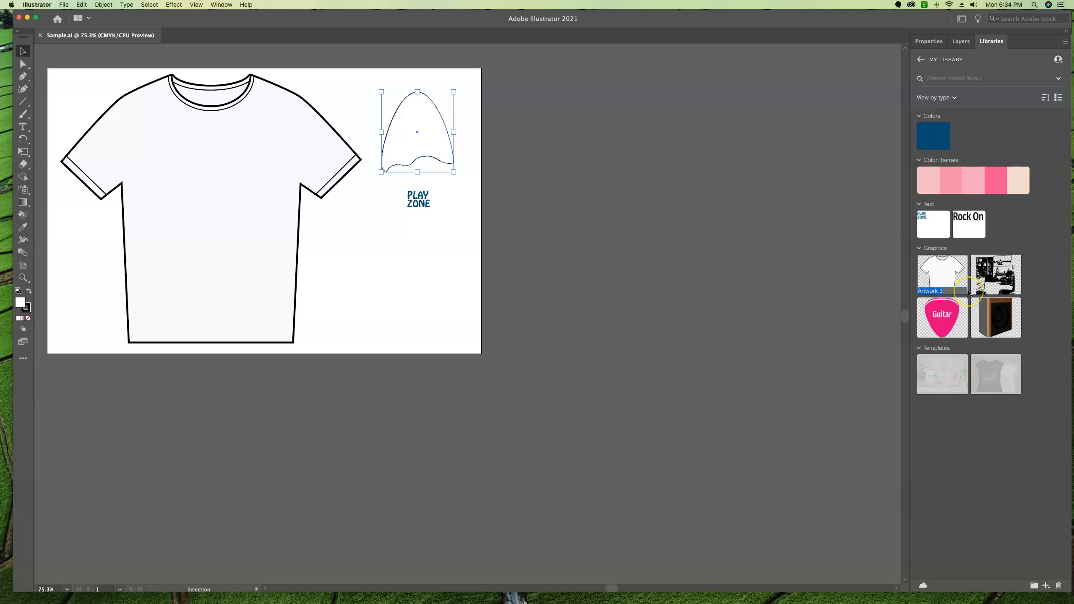
pyautogui.write('R')
pyautogui.press('Return')
# Copy the pointed, wavy-bottomed outline shape above the PLAY ZONE text.
pyautogui.click(393, 145)
pyautogui.click(82, 5)
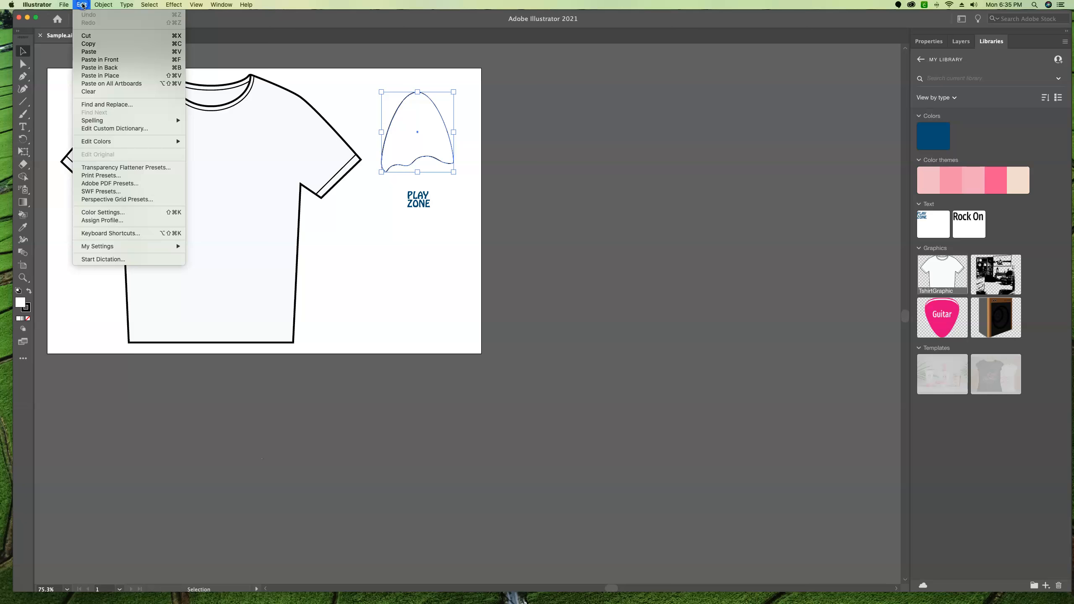
pyautogui.click(98, 44)
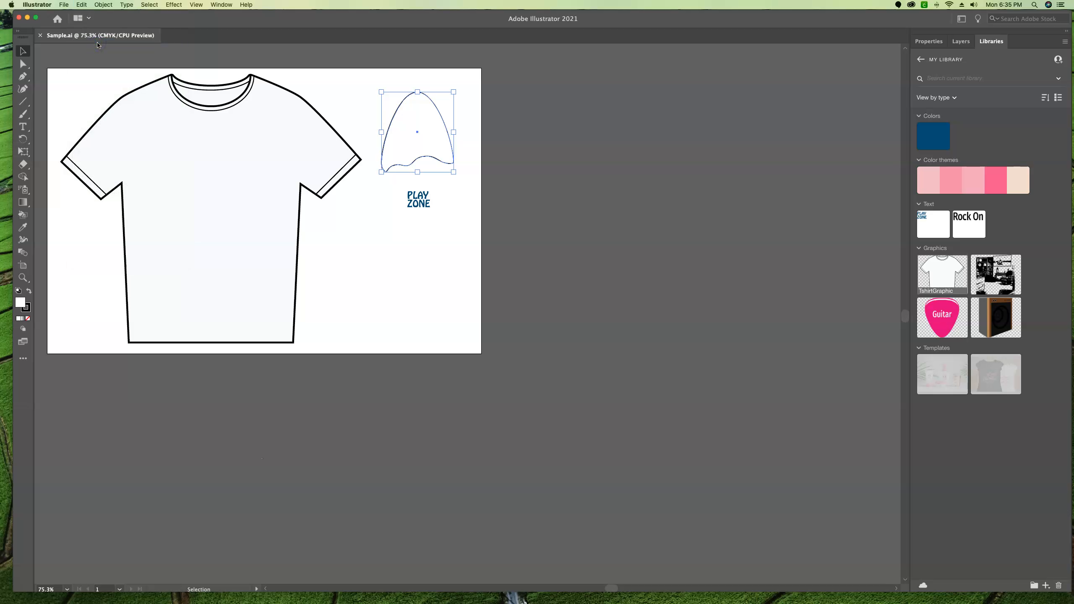
# Close Sample.ai and open the recent surfboard artwork file whose name ends in Tshirt398.ai.
pyautogui.click(40, 35)
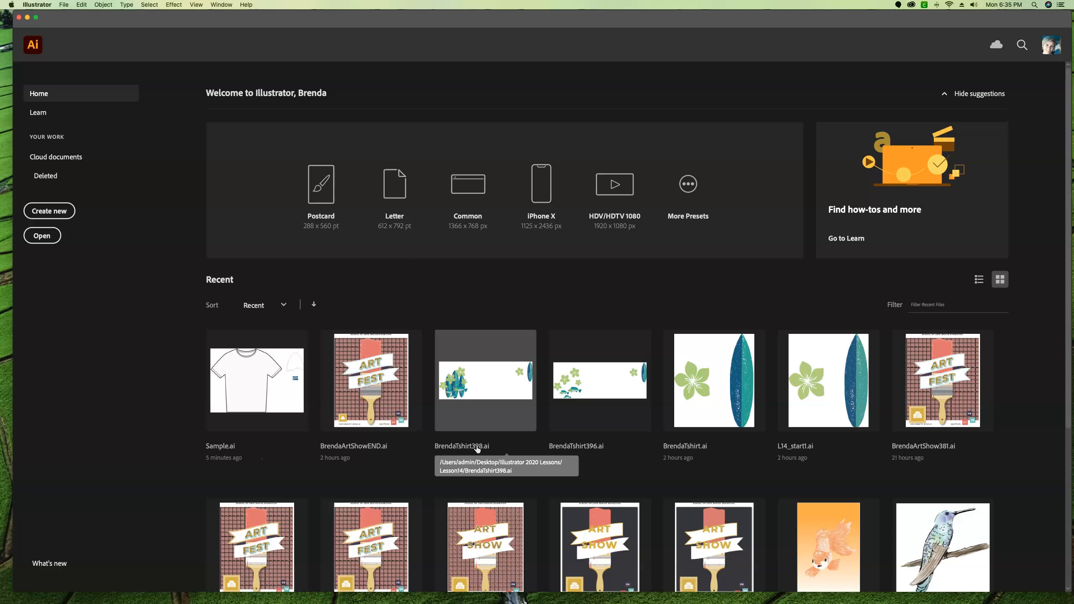
pyautogui.click(480, 402)
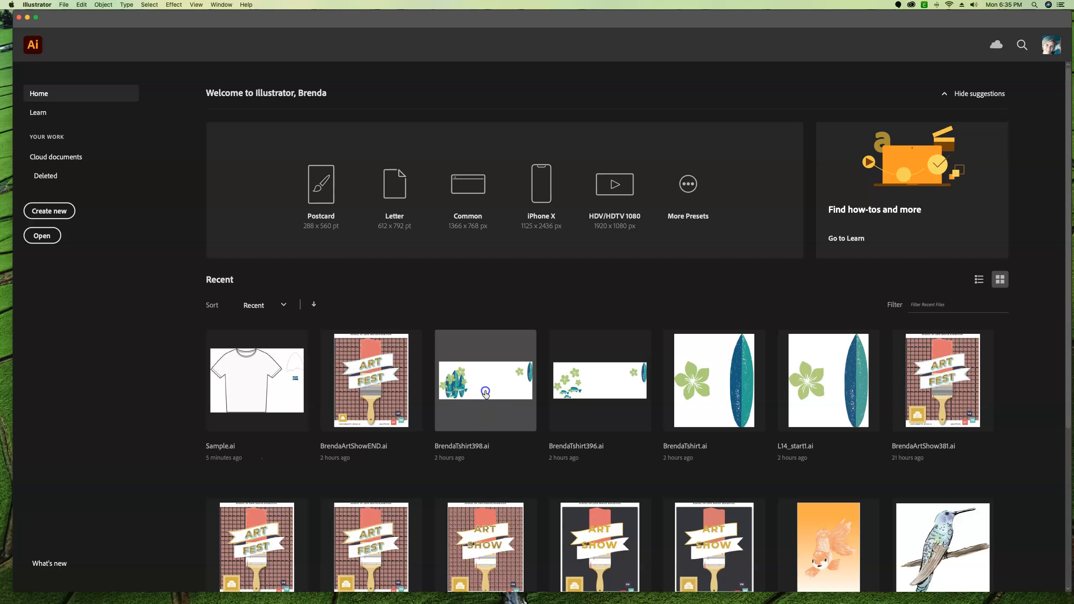
pyautogui.click(485, 384)
pyautogui.doubleClick(489, 388)
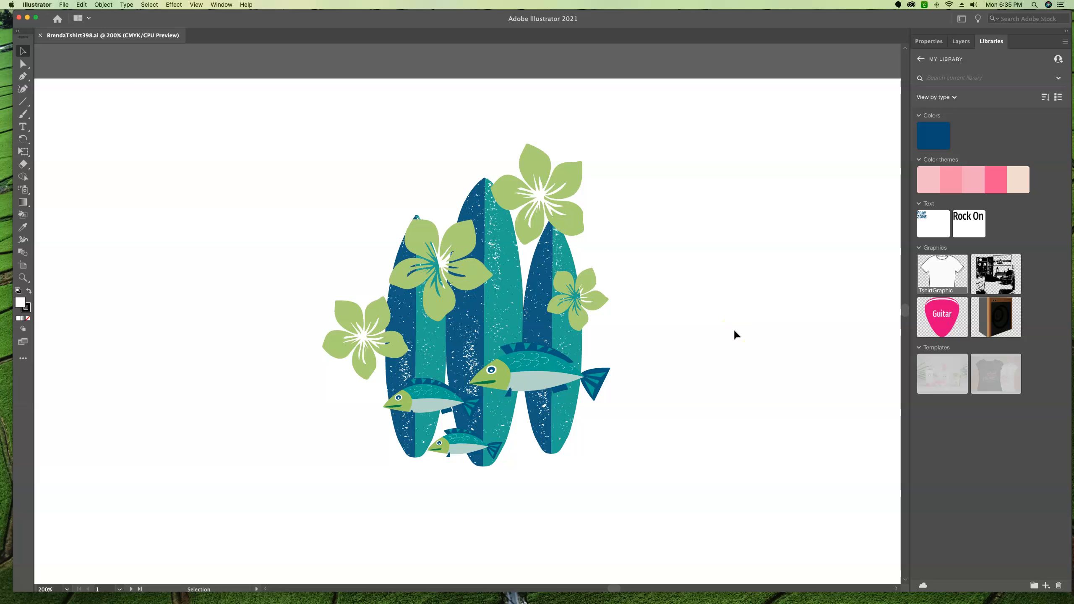
# Paste the copied outline shape and move it onto the blank area to the right of the surfboards.
pyautogui.click(84, 5)
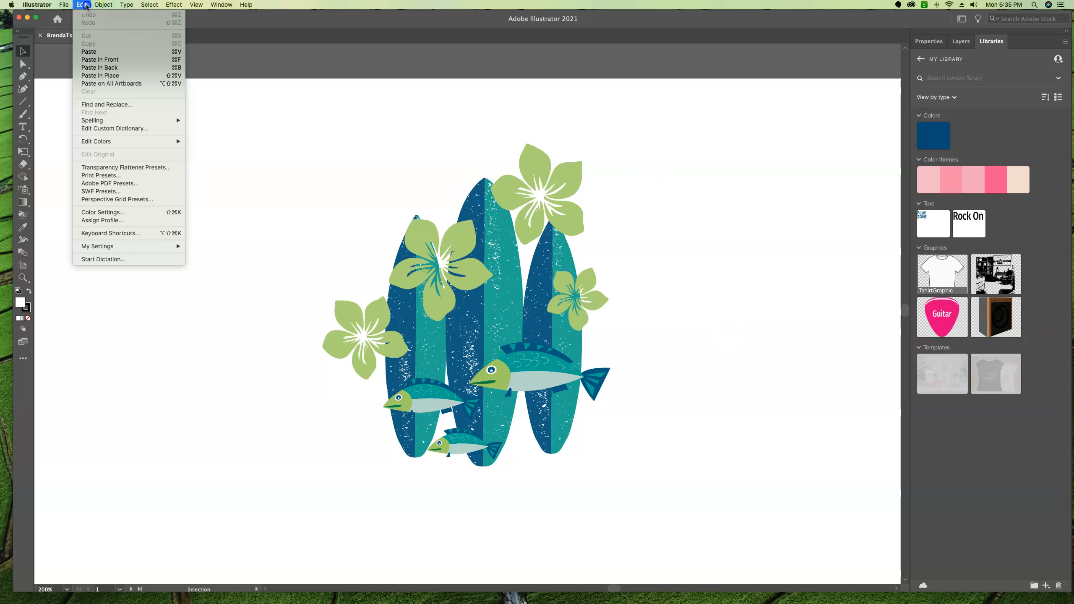
pyautogui.click(92, 52)
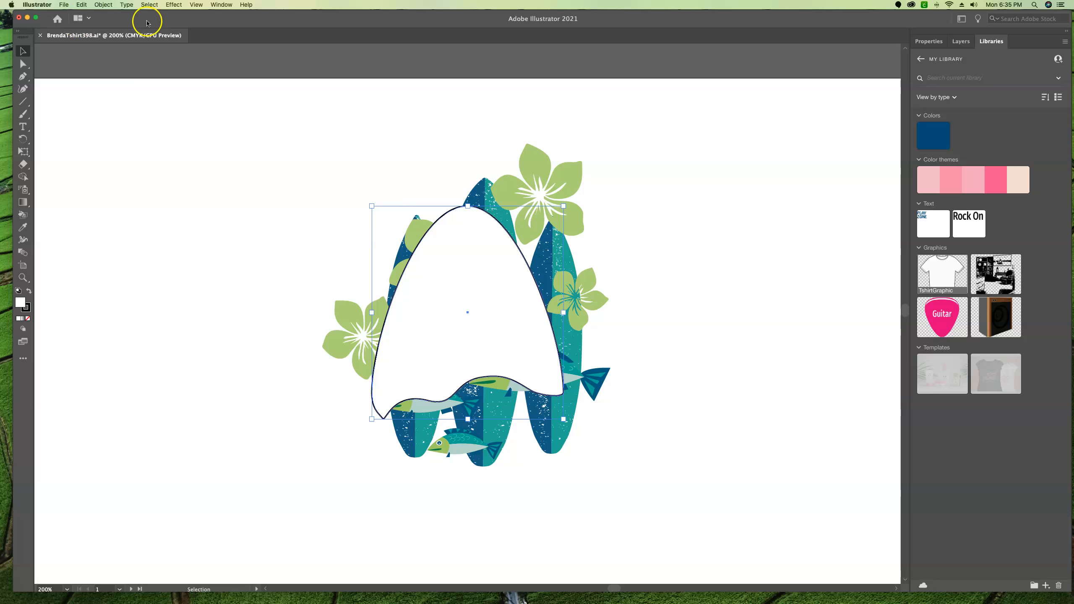
pyautogui.moveTo(487, 300); pyautogui.dragTo(759, 295)
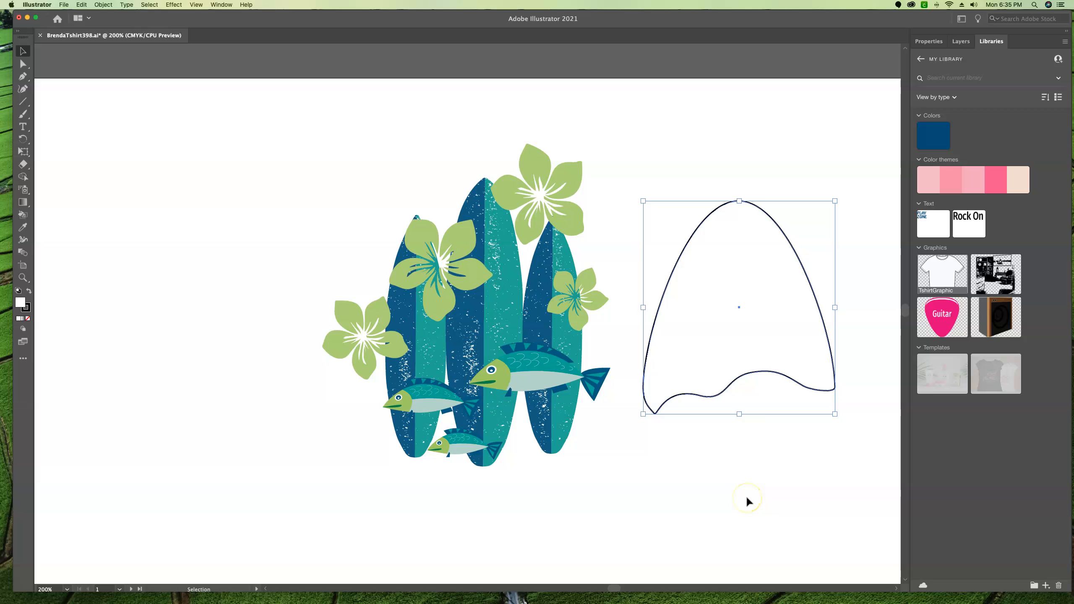
# Place the Surf Zone text asset from My Library in the artboard's upper-left area, beside the surfboards.
pyautogui.click(663, 505)
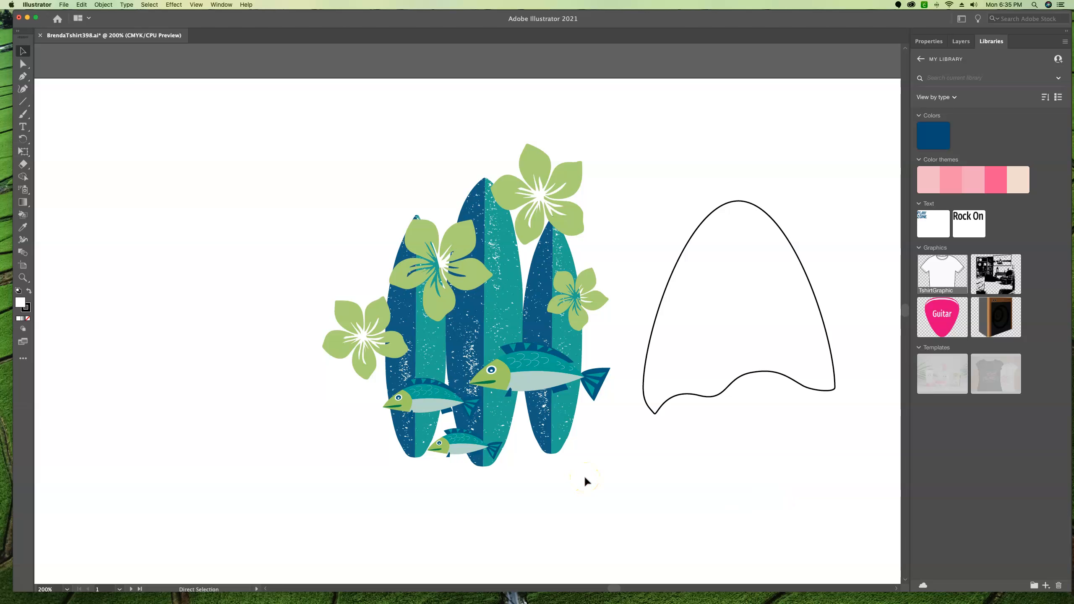
pyautogui.press('super+0')
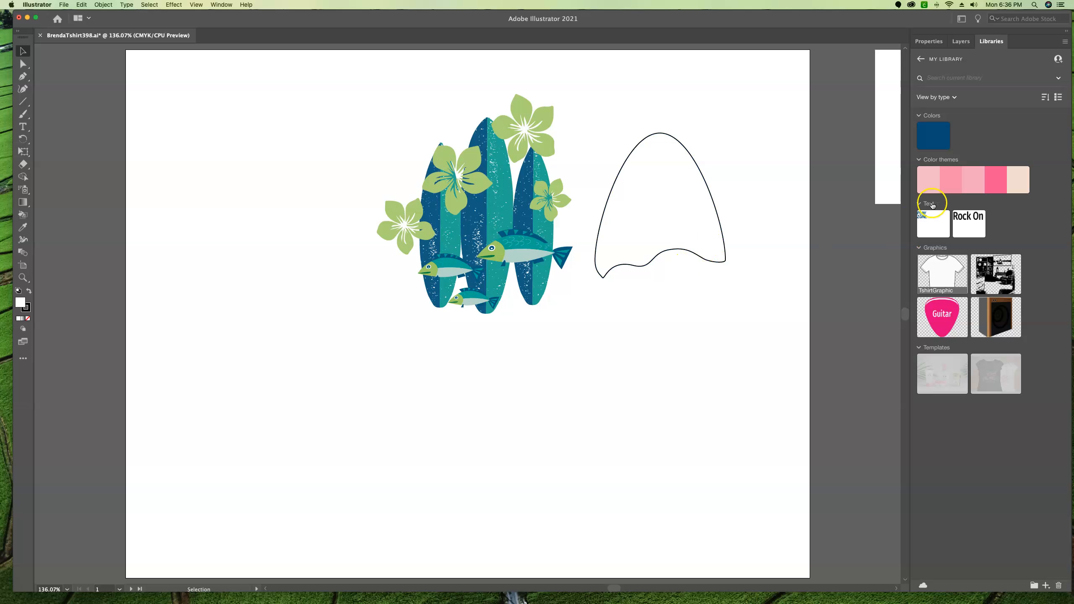
pyautogui.click(934, 221)
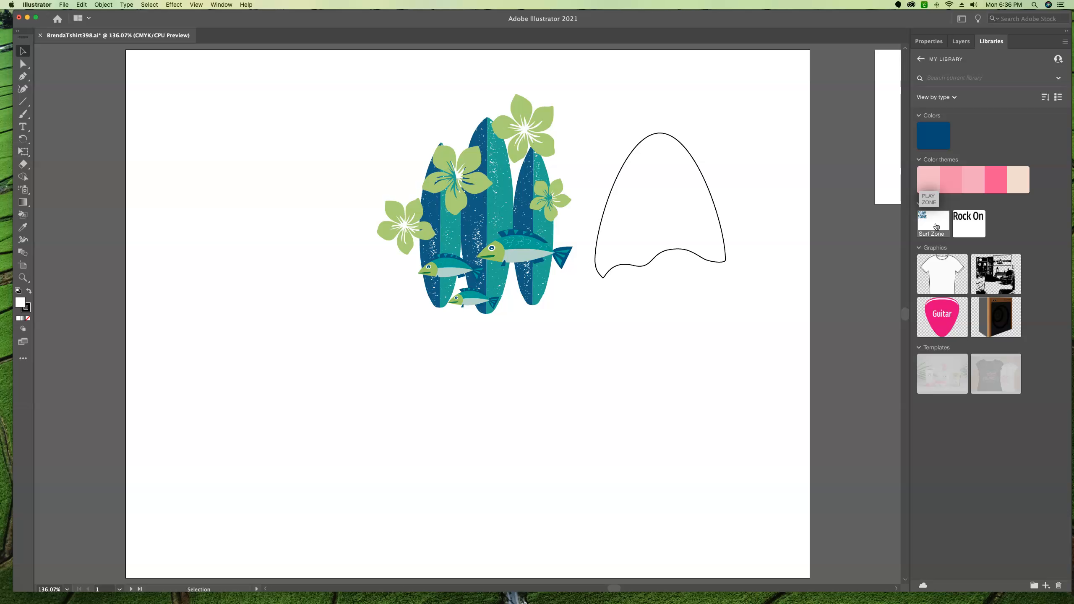
pyautogui.moveTo(936, 227); pyautogui.dragTo(586, 354)
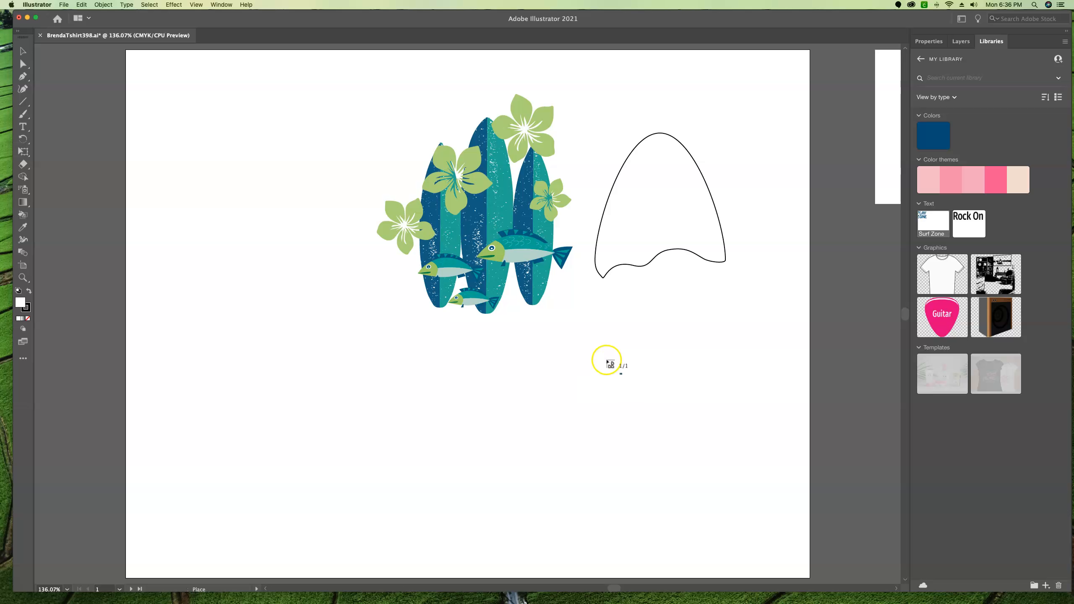
pyautogui.click(211, 95)
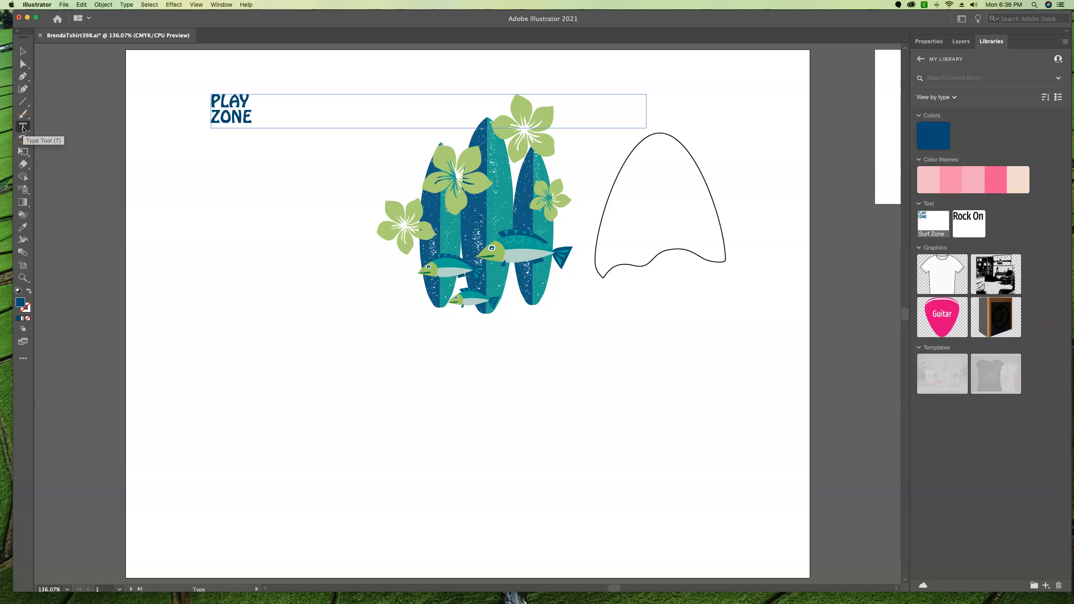
# Replace the word PLAY with SURF in the placed text.
pyautogui.doubleClick(224, 113)
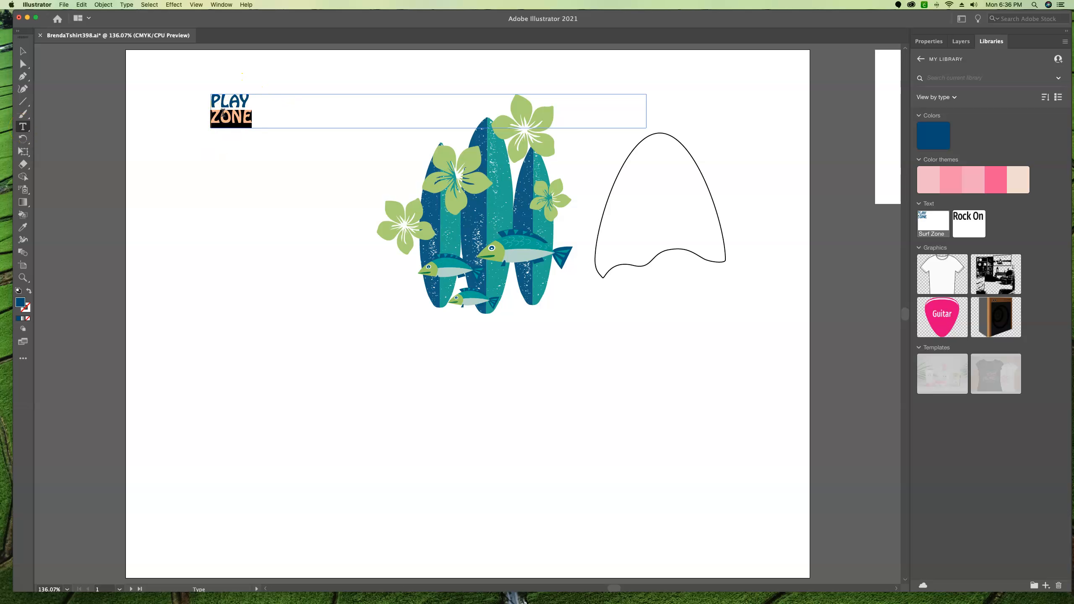
pyautogui.click(224, 99)
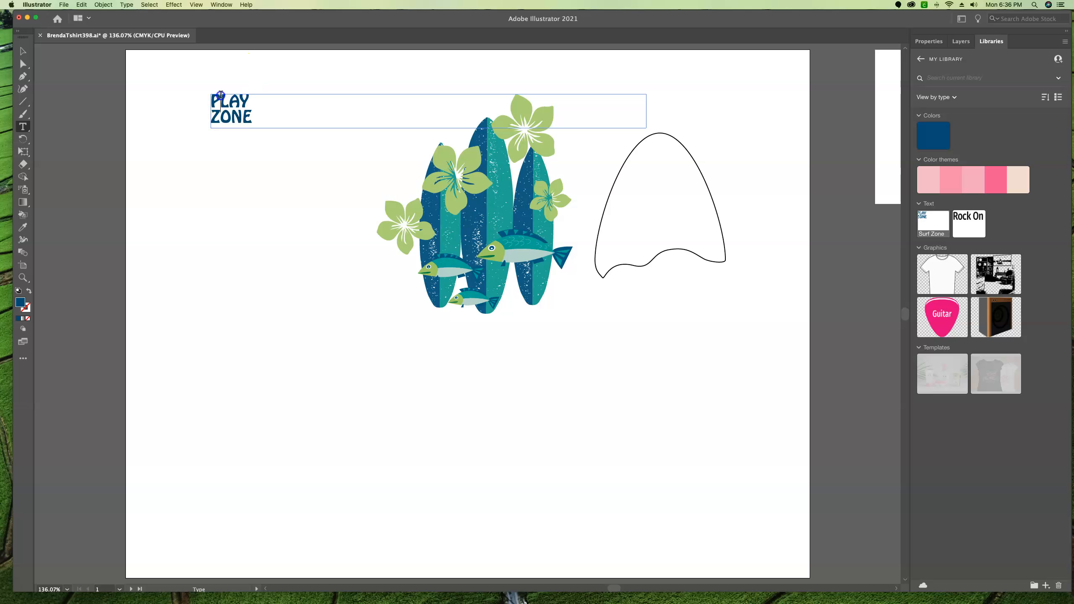
pyautogui.doubleClick(224, 99)
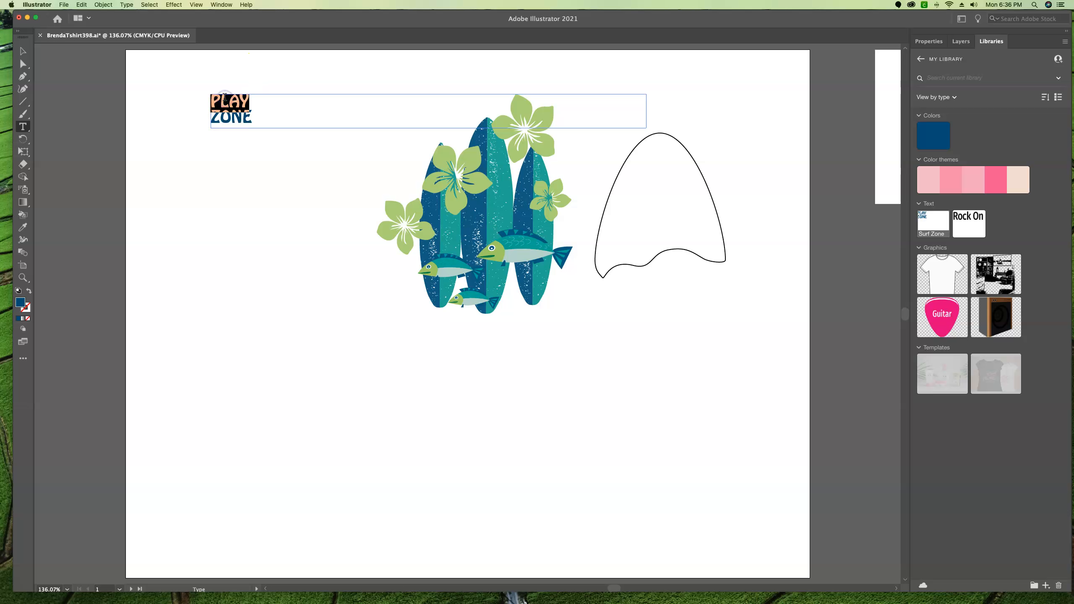
pyautogui.write('SURF')
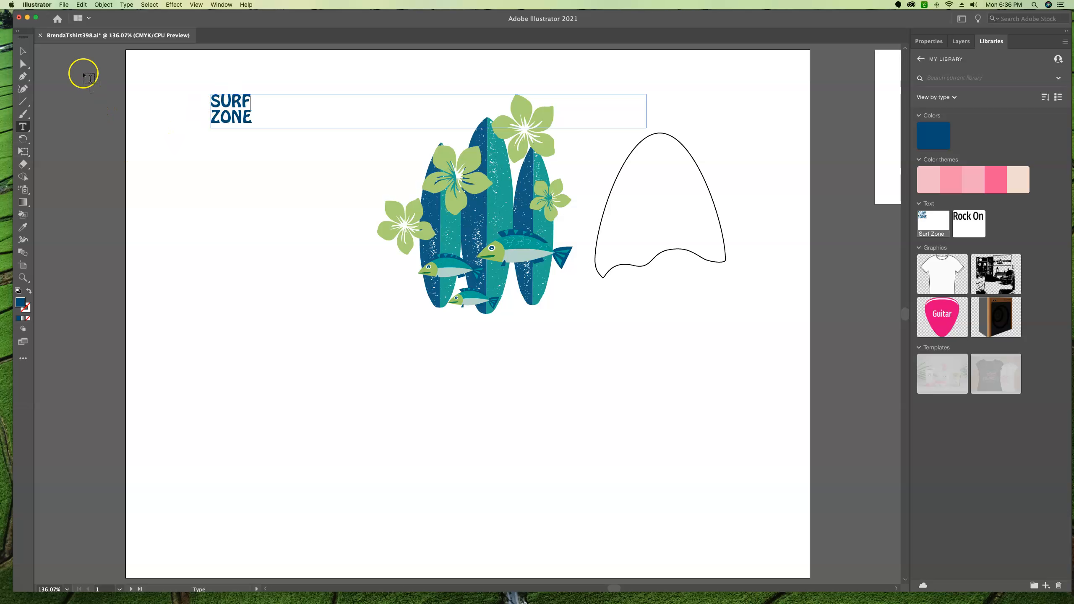
pyautogui.click(24, 51)
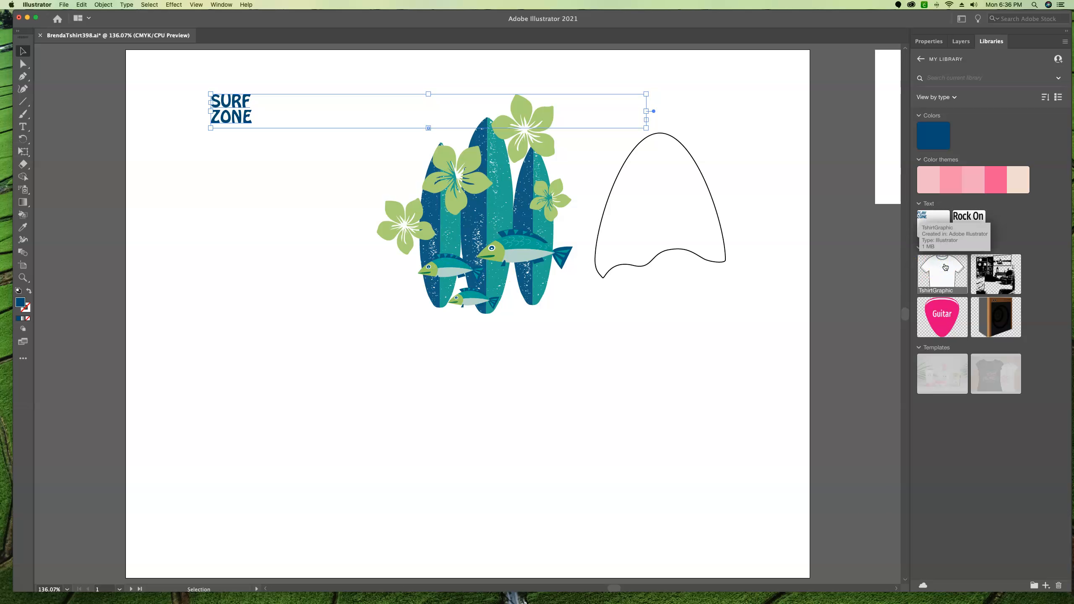
# Place the TshirtGraphic asset from My Library on the artboard below the SURF ZONE text and deselect it.
pyautogui.moveTo(946, 266); pyautogui.dragTo(462, 332)
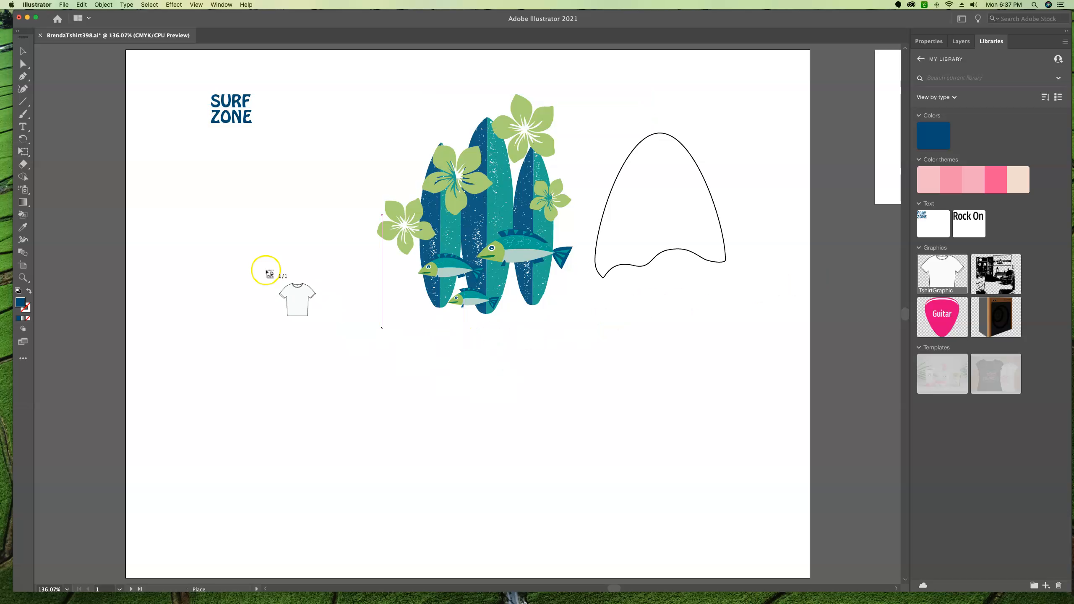
pyautogui.click(240, 242)
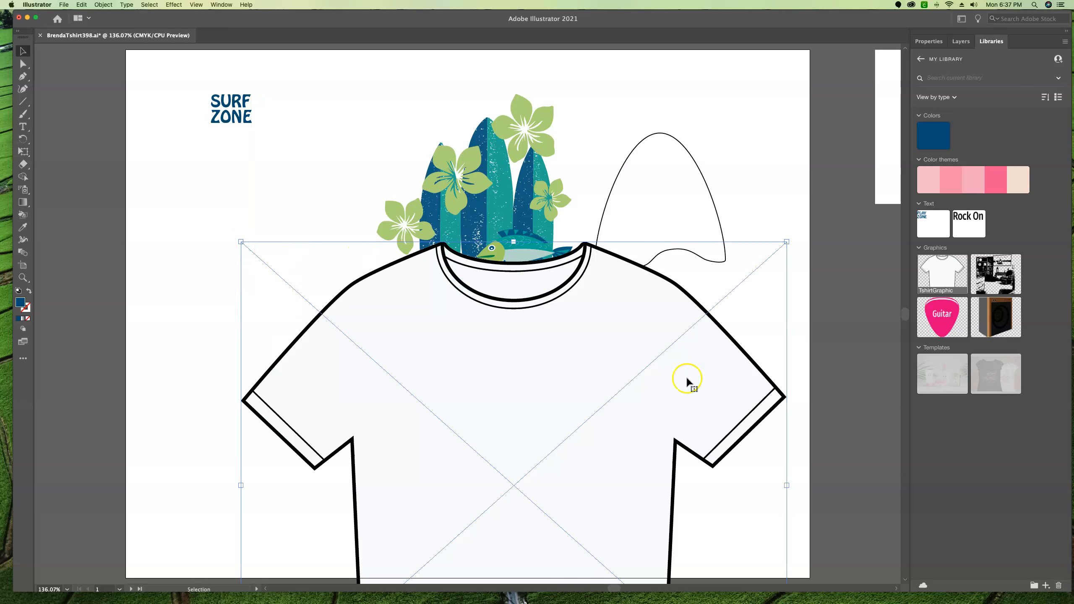
pyautogui.click(775, 121)
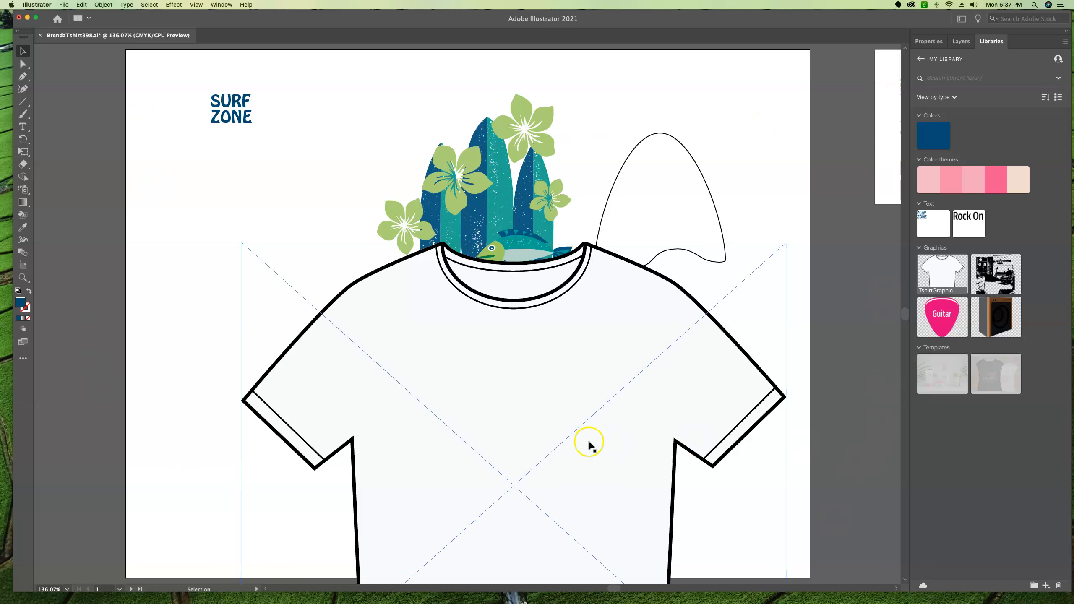
pyautogui.scroll(-1, 613, 252)
pyautogui.scroll(-3, 613, 249)
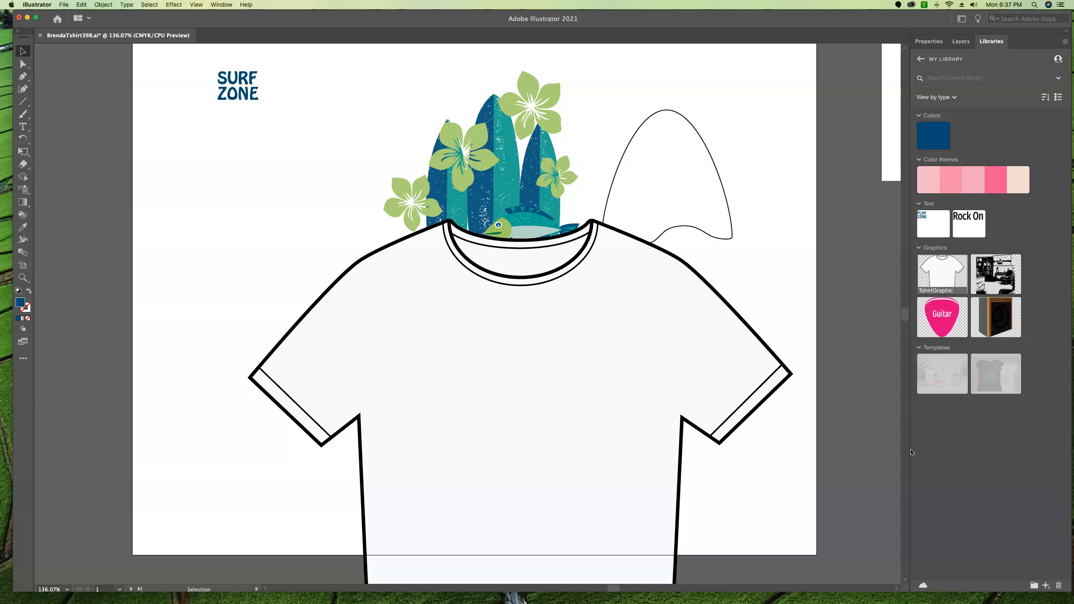
# Open the TshirtGraphic library asset in its own document for editing.
pyautogui.click(916, 441)
pyautogui.moveTo(984, 273); pyautogui.dragTo(1059, 208)
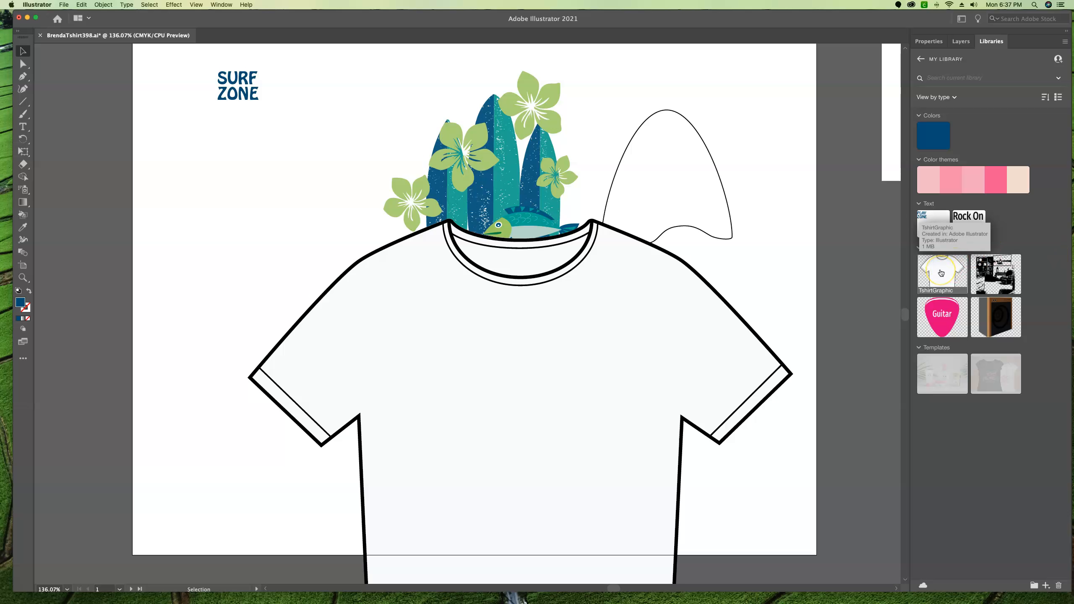
pyautogui.click(941, 273)
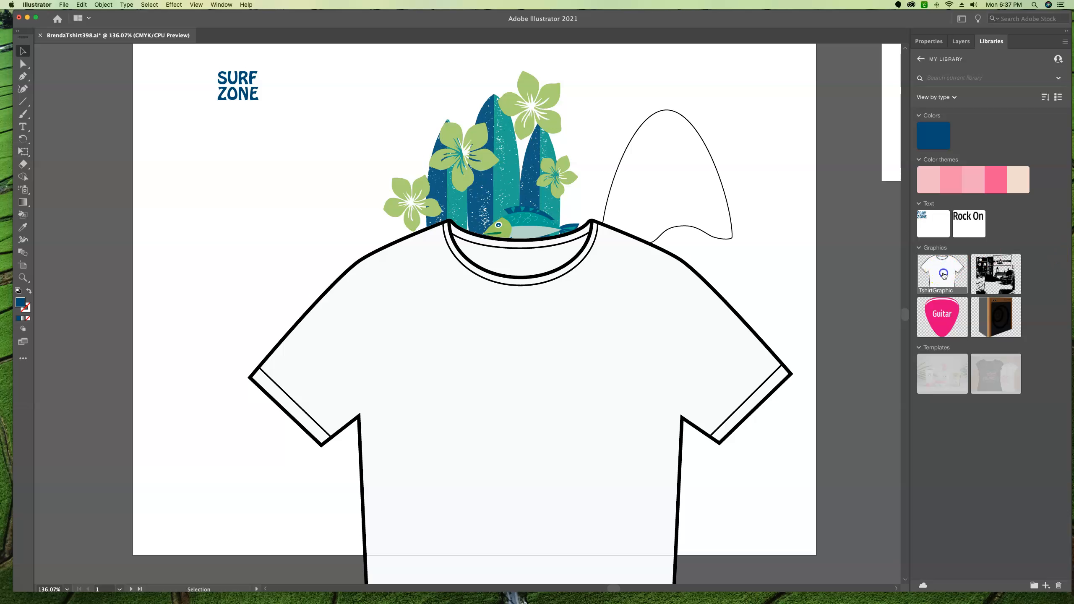
pyautogui.doubleClick(945, 273)
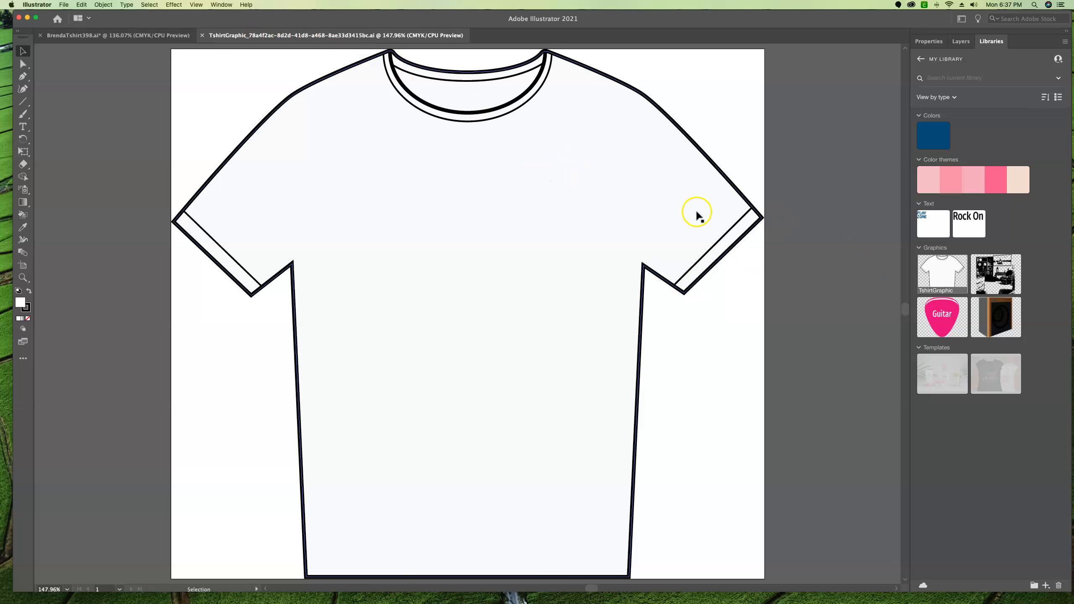
# Change the T-shirt group's stroke color to a gray from the grays swatch group and deselect it.
pyautogui.click(548, 239)
pyautogui.click(312, 85)
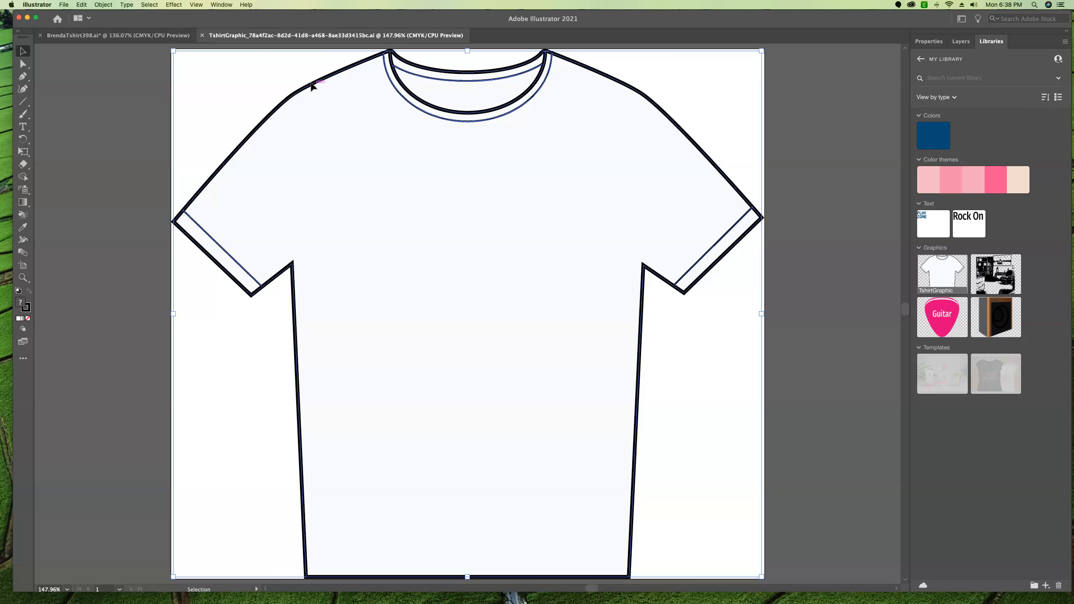
pyautogui.click(927, 42)
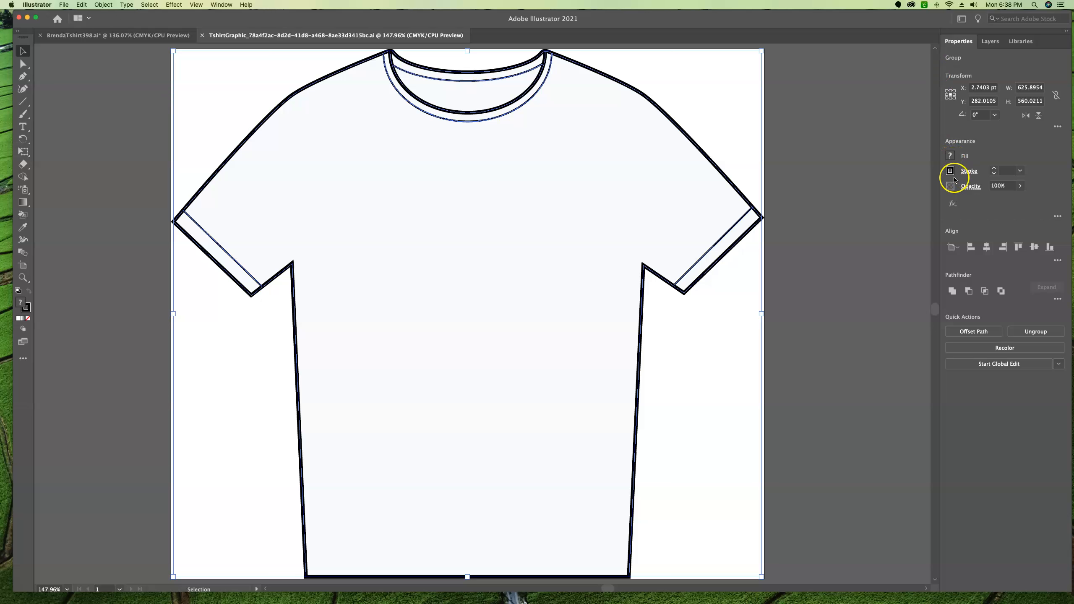
pyautogui.click(950, 171)
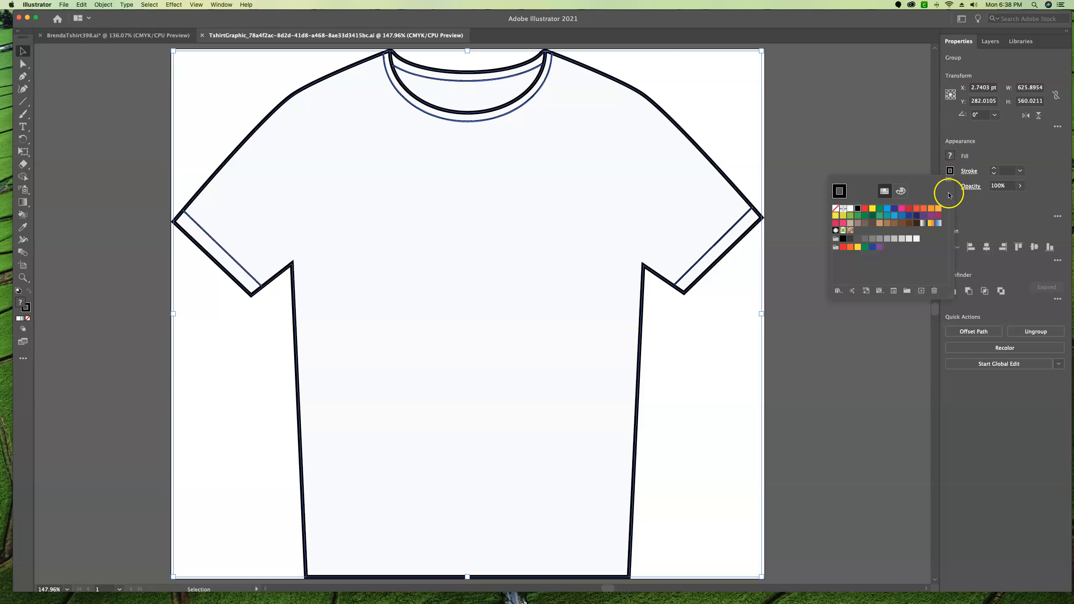
pyautogui.click(887, 239)
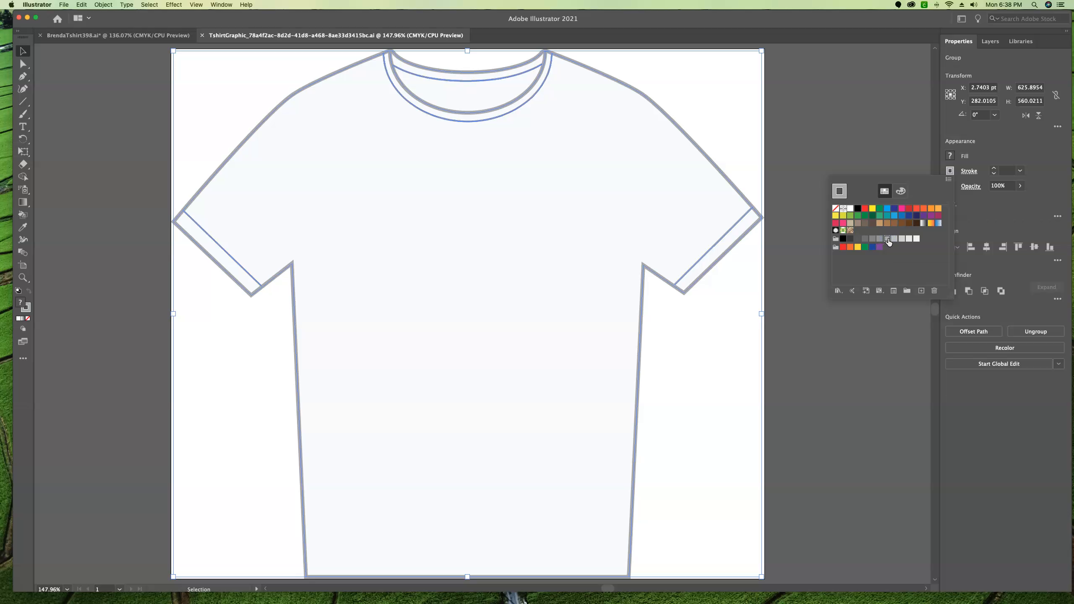
pyautogui.click(805, 380)
pyautogui.click(807, 380)
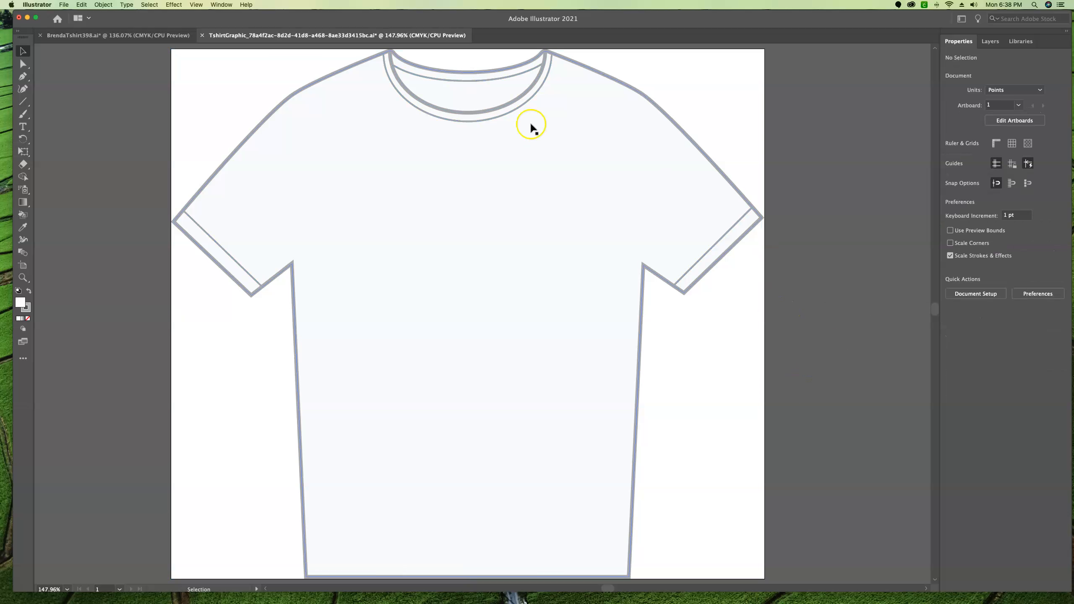
# Save the edited TshirtGraphic document, check its library thumbnail and close the document.
pyautogui.click(63, 4)
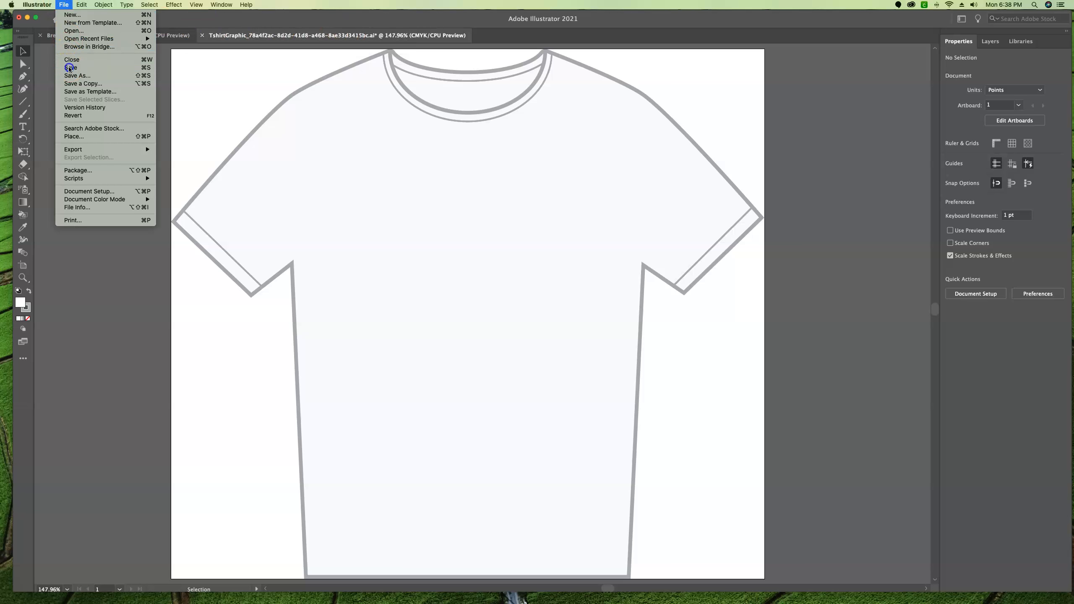
pyautogui.click(224, 53)
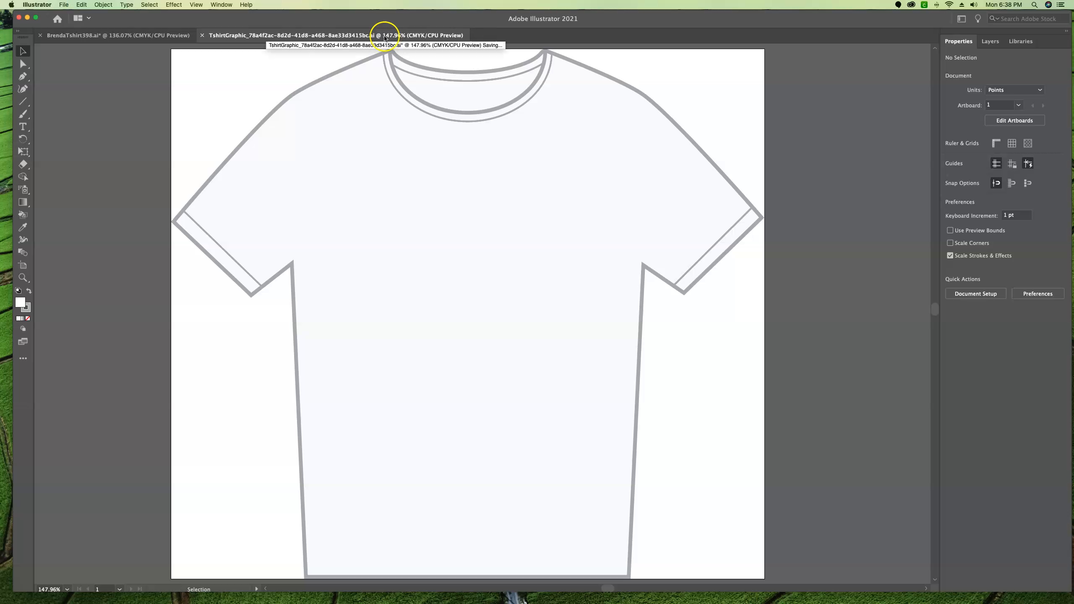
pyautogui.click(1024, 42)
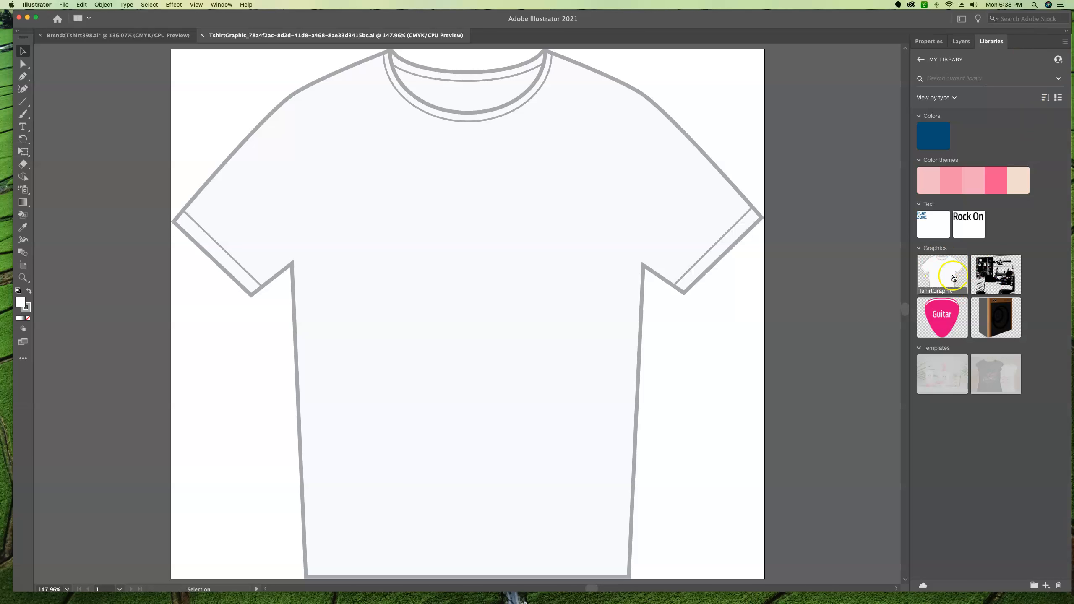
pyautogui.click(937, 272)
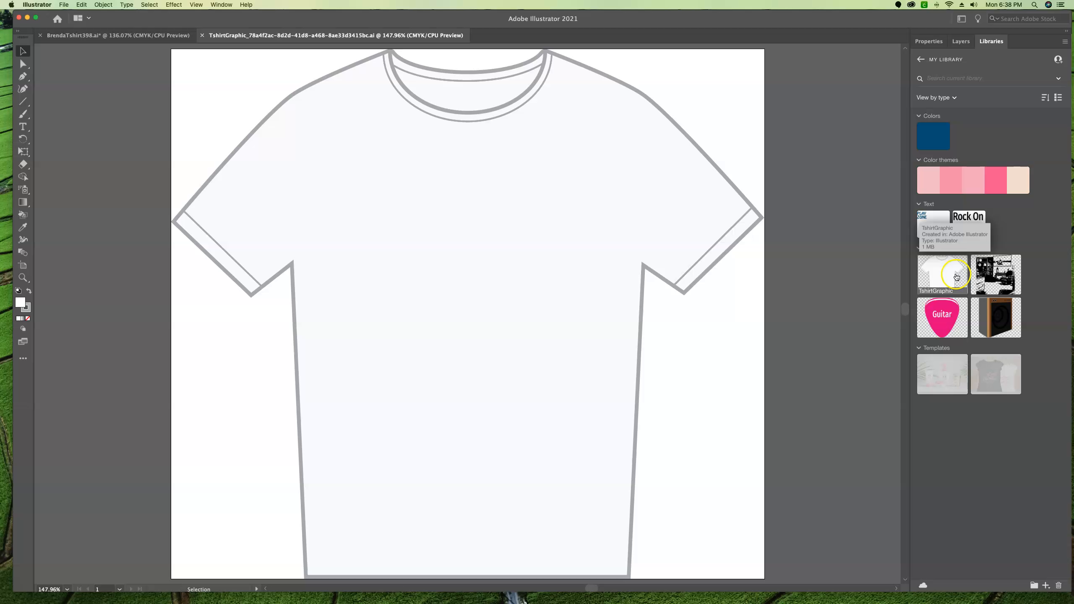
pyautogui.moveTo(956, 276); pyautogui.dragTo(253, 38)
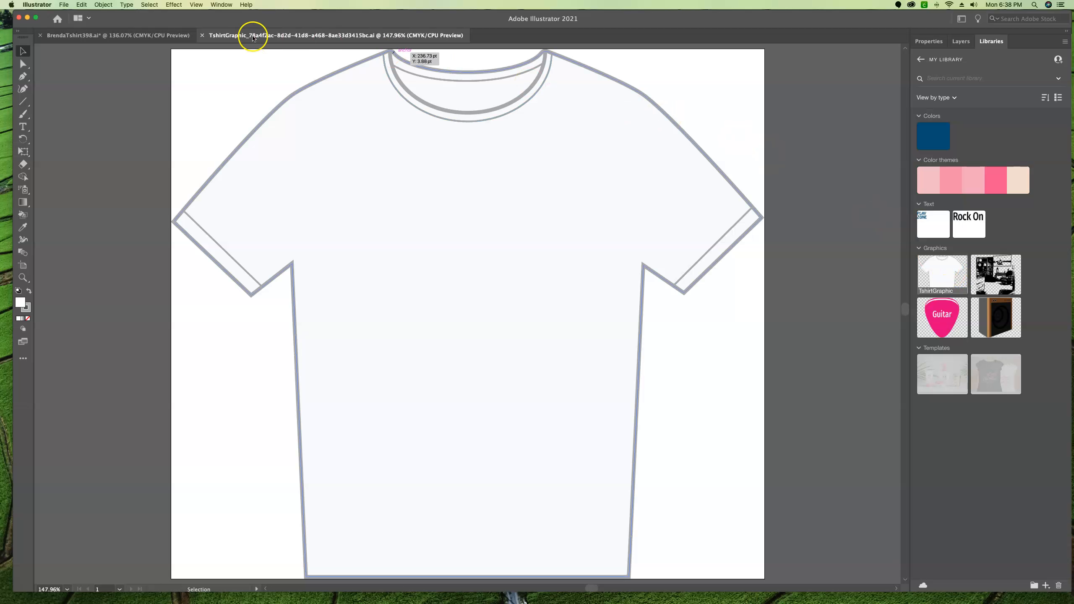
pyautogui.click(203, 37)
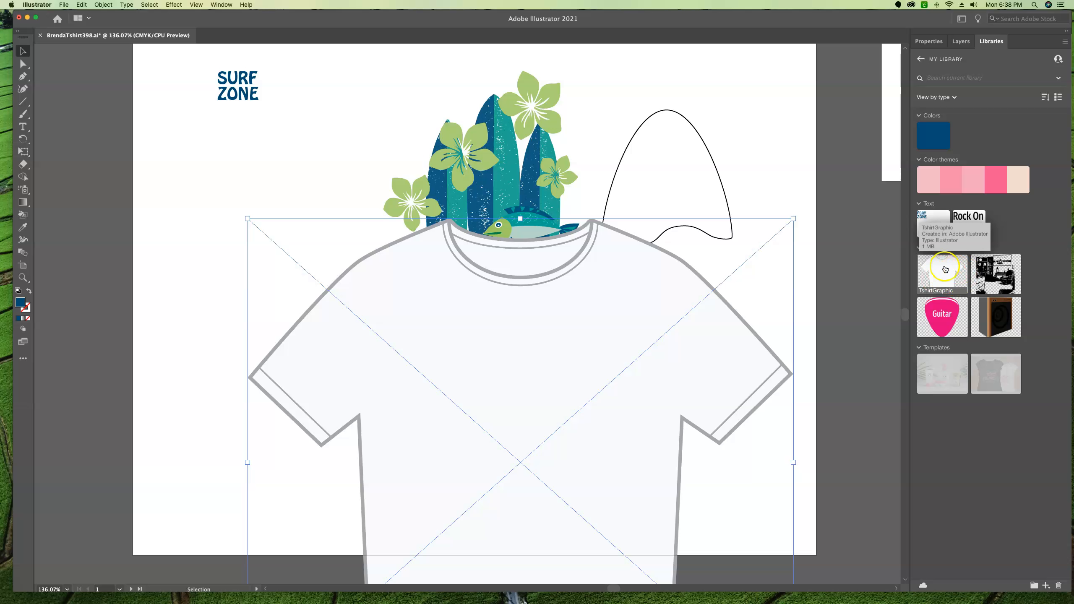
# Embed the linked T-shirt graphic in the surfboard document.
pyautogui.moveTo(921, 279); pyautogui.dragTo(546, 354)
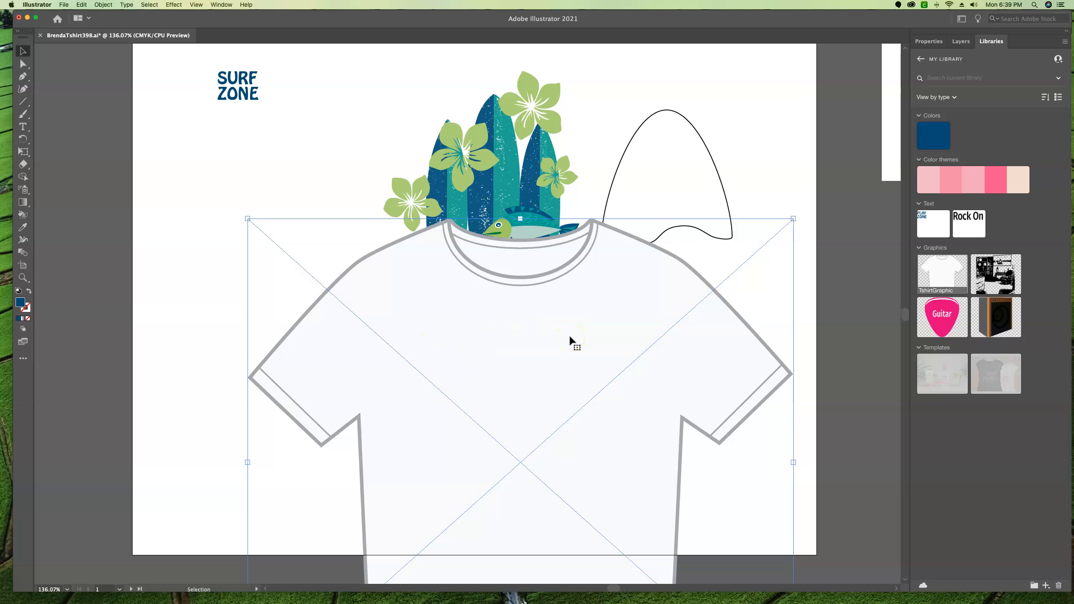
pyautogui.click(930, 41)
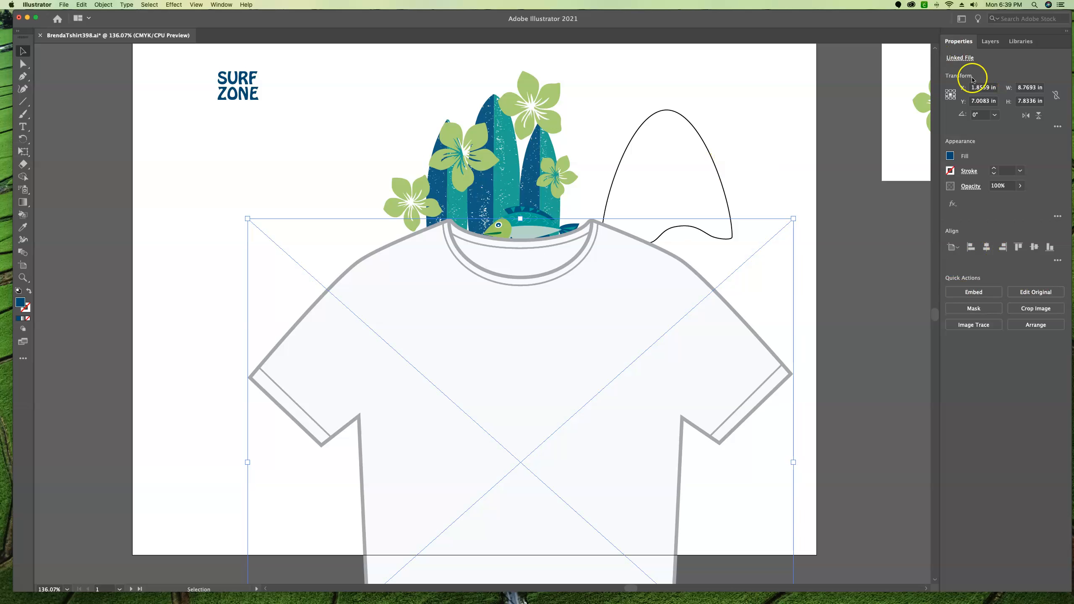
pyautogui.click(962, 292)
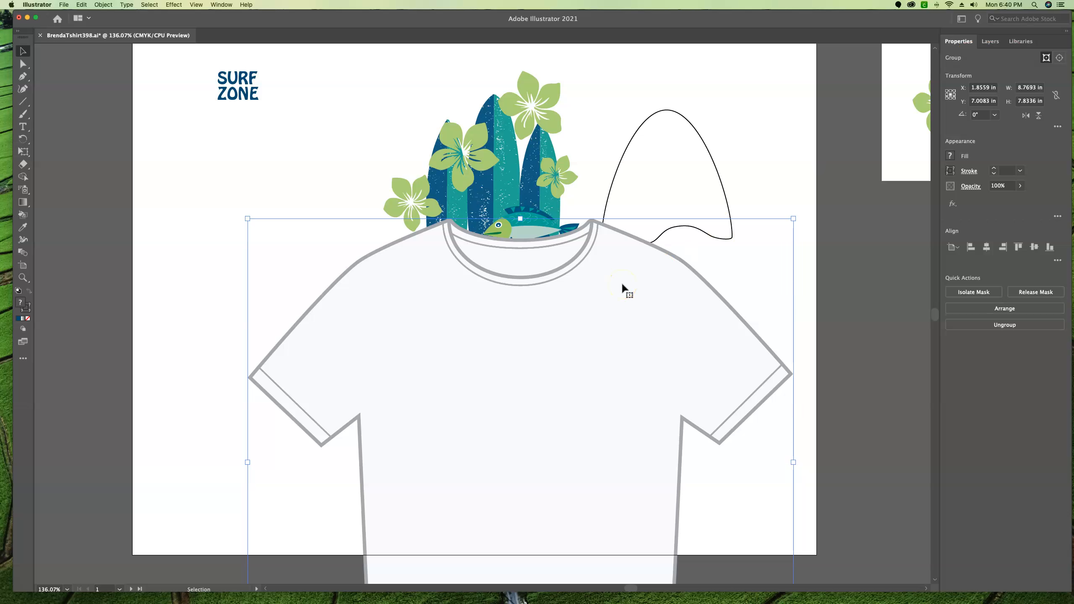
# Move the T-shirt up to about X 1.17 in, Y 4.49 in and send it to the back behind all artwork.
pyautogui.click(405, 240)
pyautogui.moveTo(505, 341); pyautogui.dragTo(461, 185)
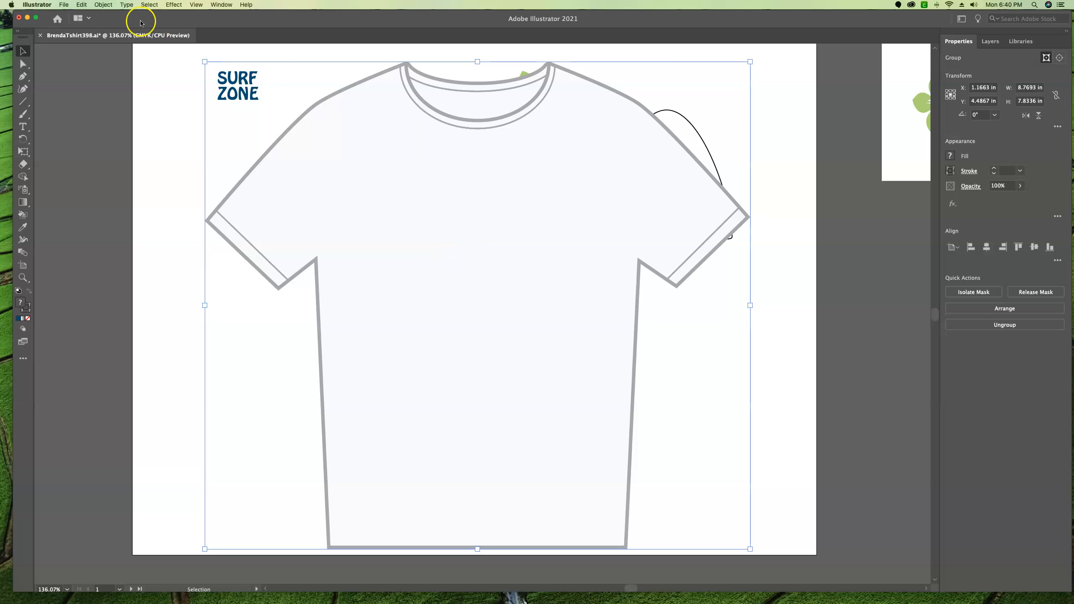
pyautogui.click(1006, 308)
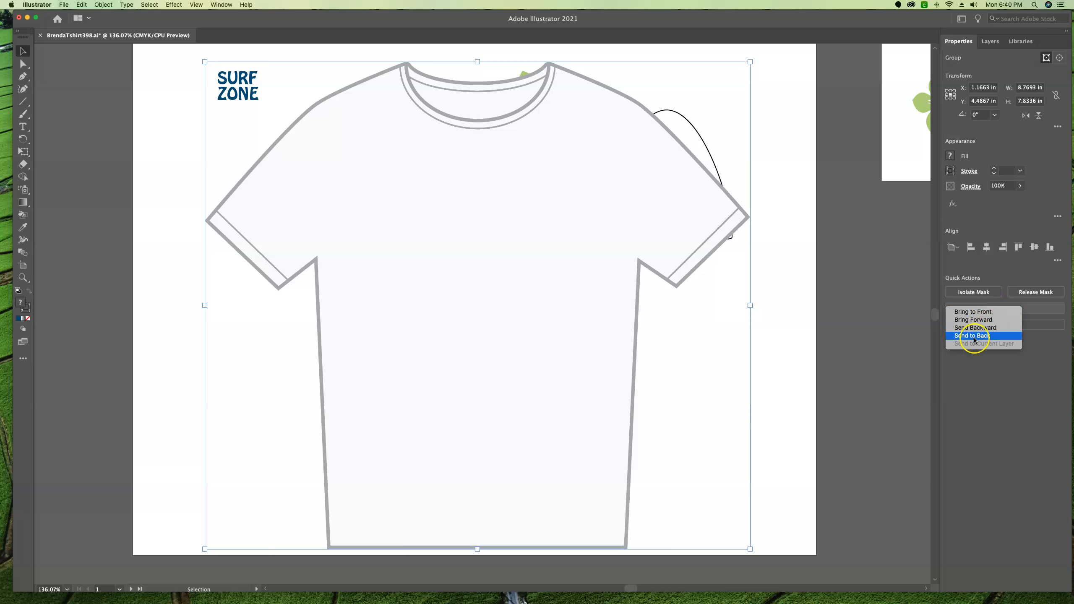
pyautogui.click(973, 337)
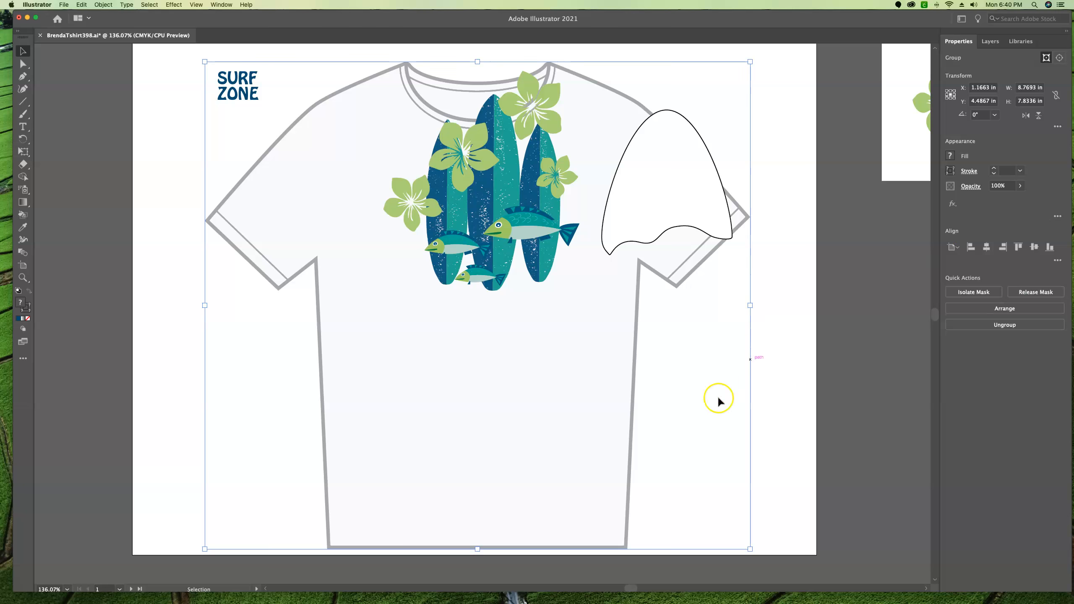
pyautogui.click(641, 362)
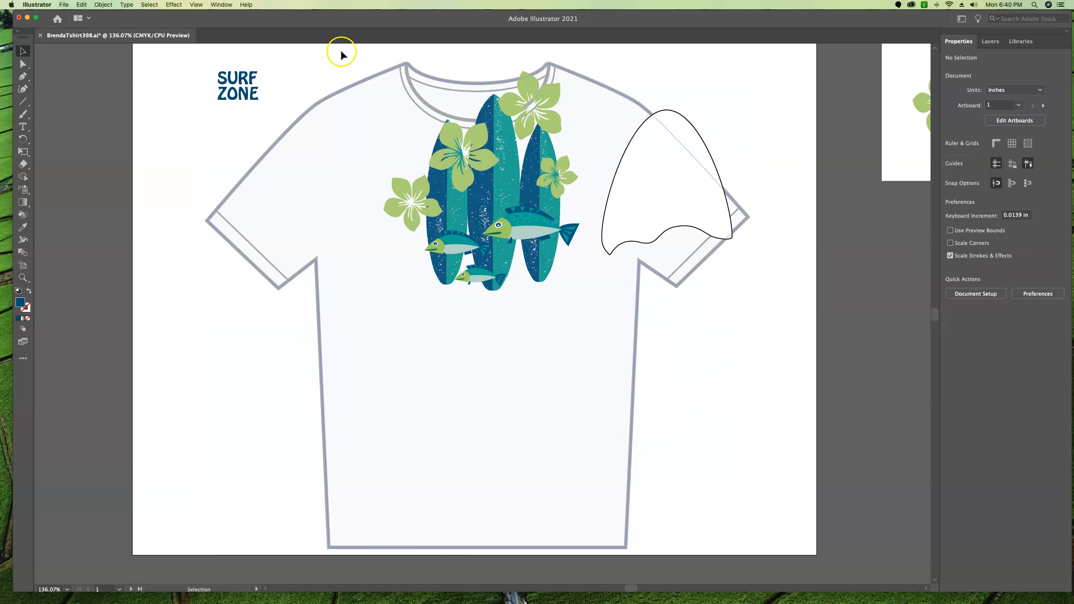
# Move the SURF ZONE text to about X 1.44 in, Y 0.84 in and the T-shirt to about X 1.32 in, Y 4.40 in.
pyautogui.click(366, 81)
pyautogui.moveTo(366, 81); pyautogui.dragTo(371, 74)
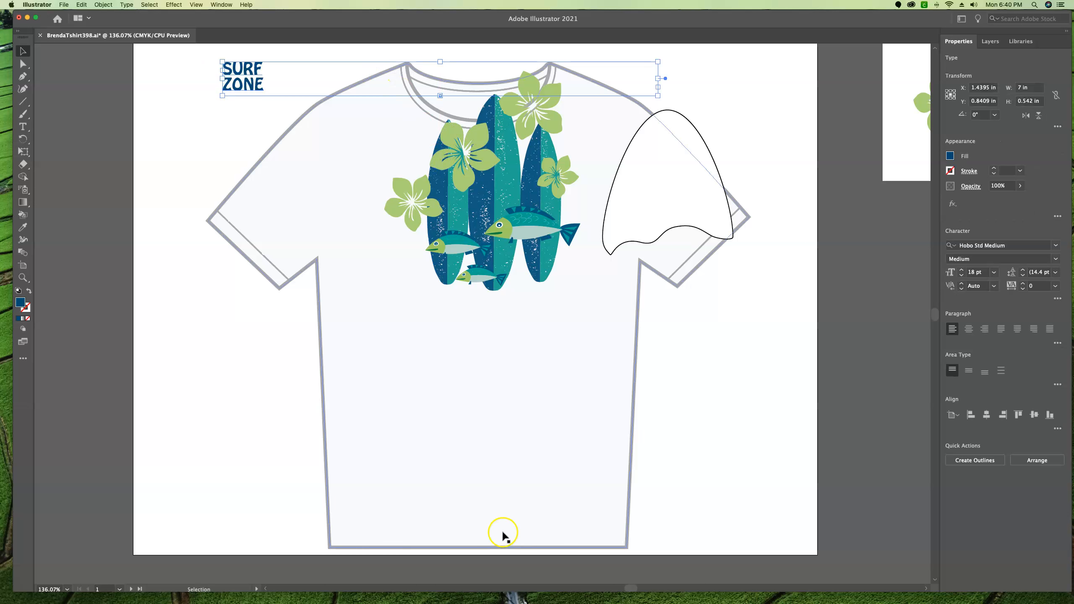
pyautogui.moveTo(630, 532); pyautogui.dragTo(642, 519)
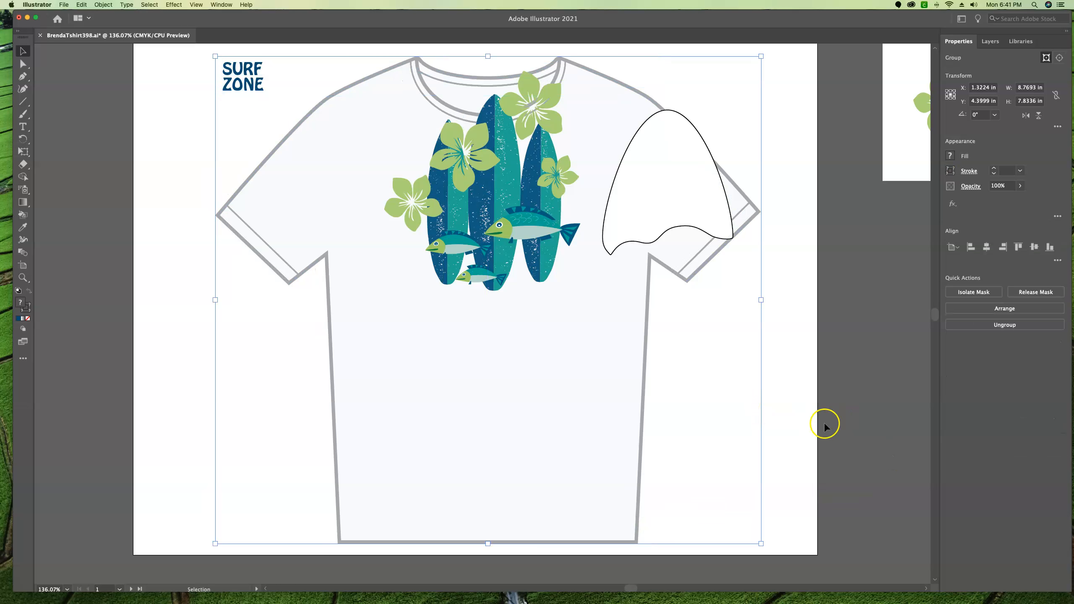
pyautogui.click(845, 424)
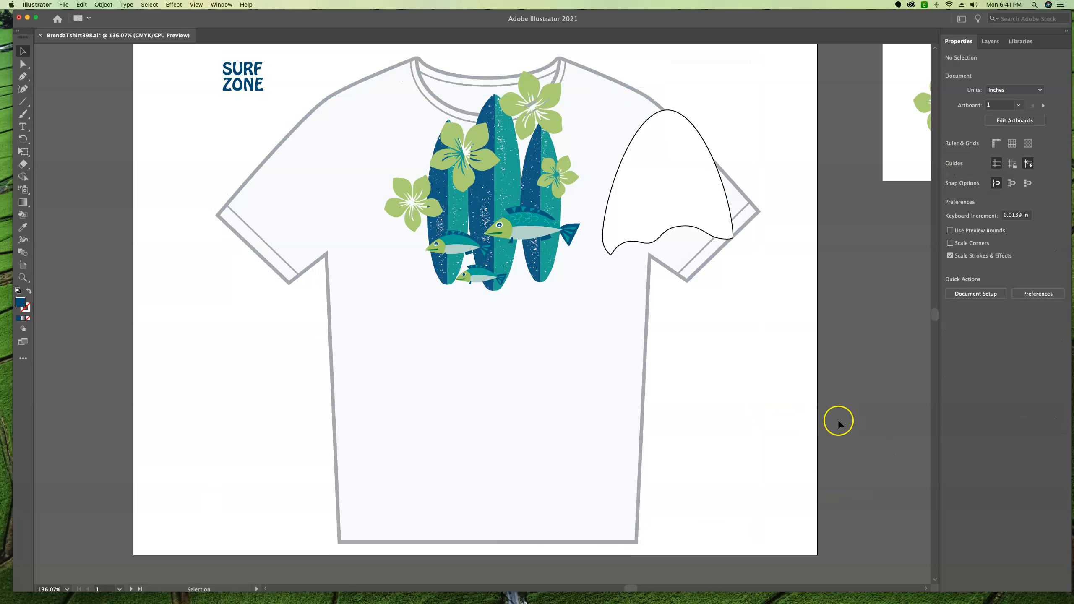
# Lock the TshirtGraphic artwork and move the SURF ZONE text to about X 1.20 in, Y 0.91 in.
pyautogui.click(307, 273)
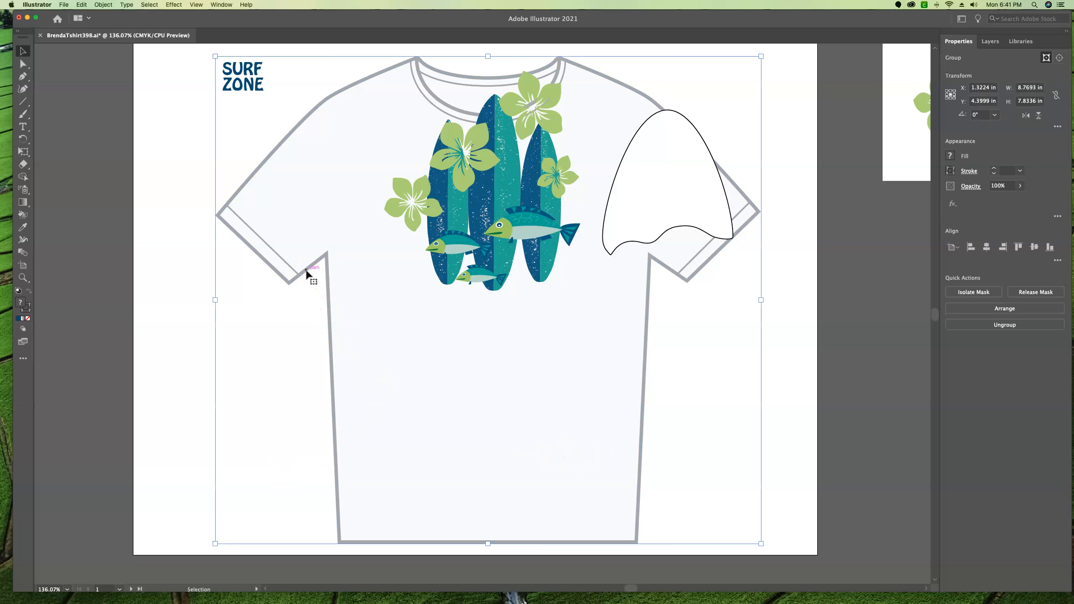
pyautogui.click(996, 43)
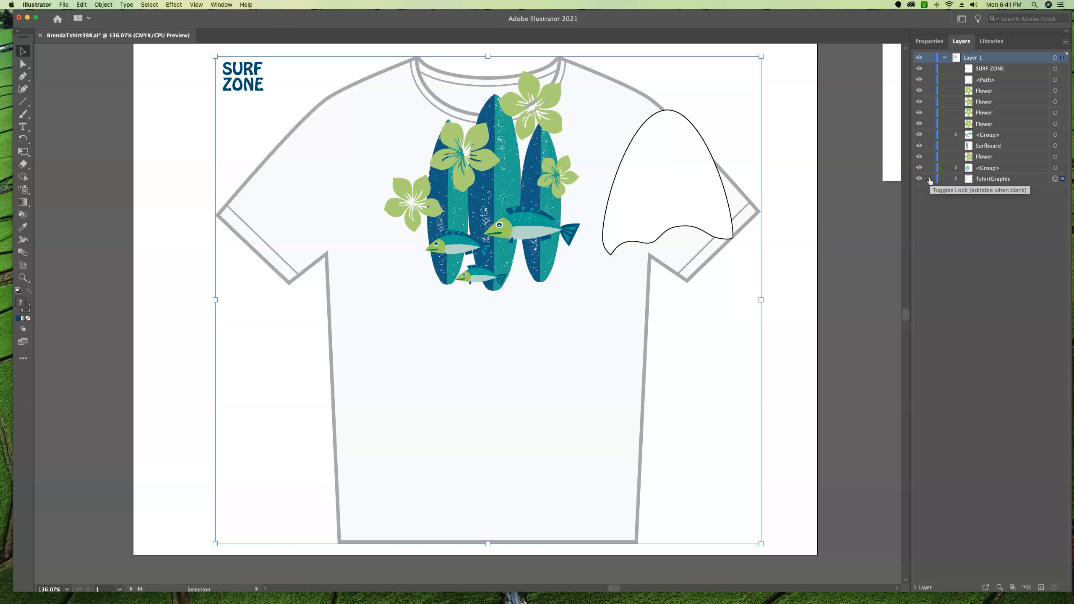
pyautogui.click(930, 180)
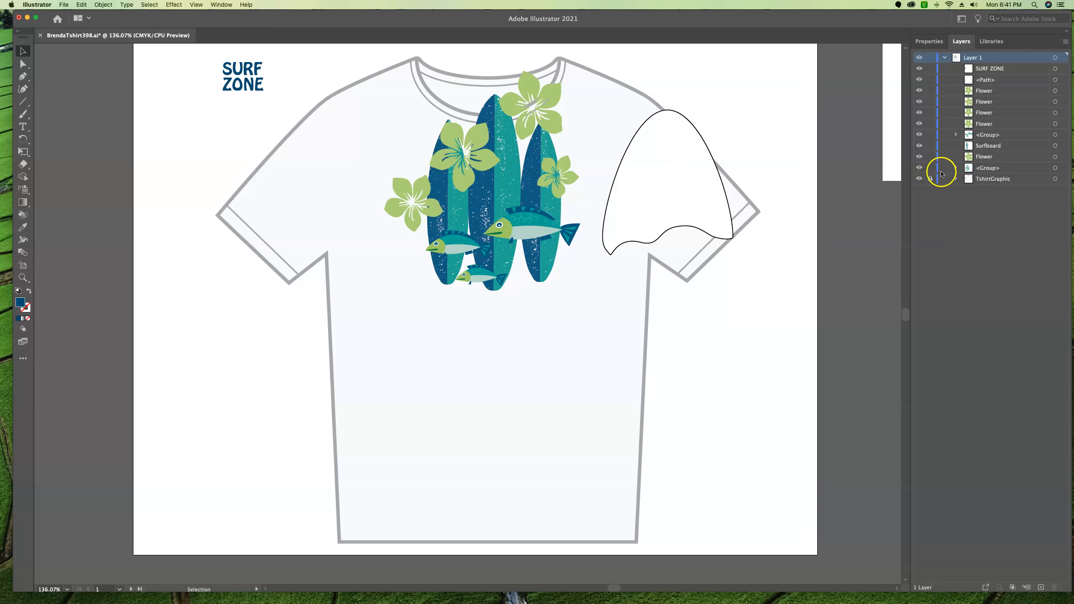
pyautogui.moveTo(386, 81); pyautogui.dragTo(298, 124)
pyautogui.click(298, 125)
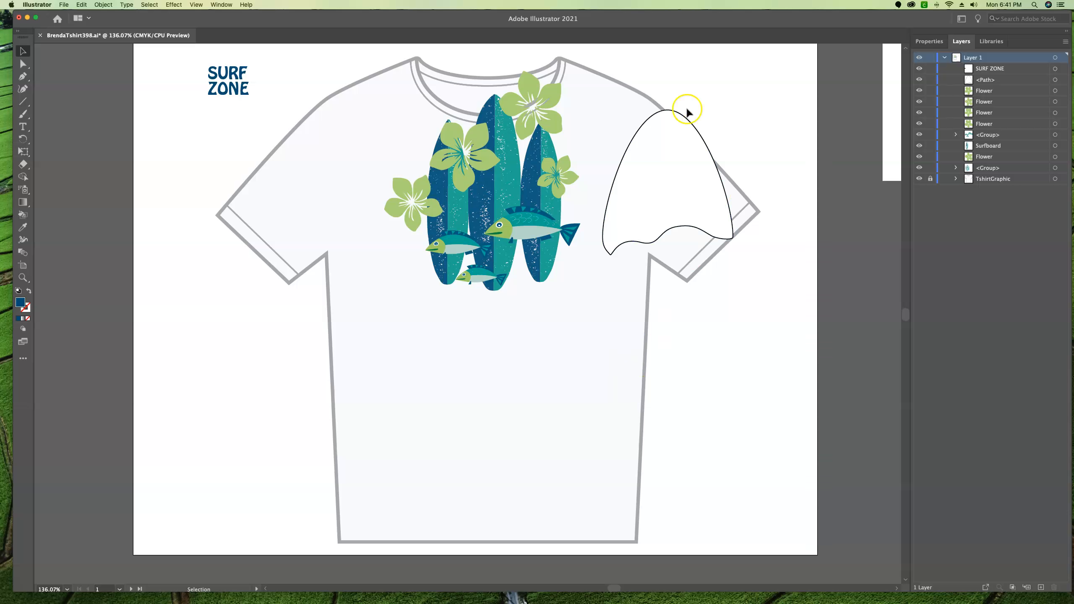
# Move the white wave-edged path over the surfboards and enlarge it to about 2.65 by 2.94 in, with its wavy edge along the fish.
pyautogui.click(655, 115)
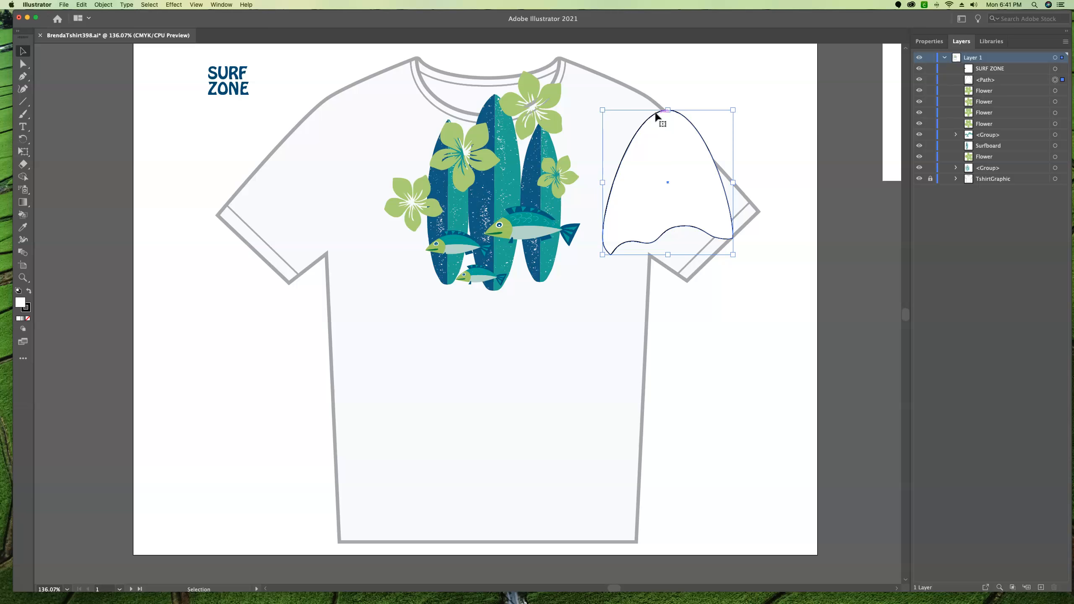
pyautogui.hscroll(-2, 655, 115)
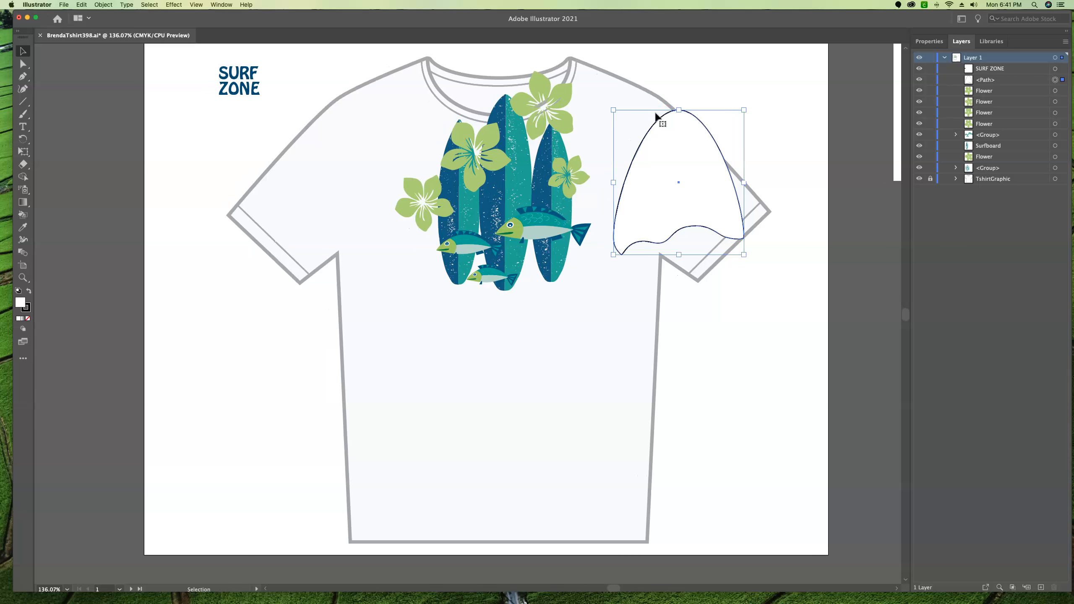
pyautogui.moveTo(662, 114); pyautogui.dragTo(487, 84)
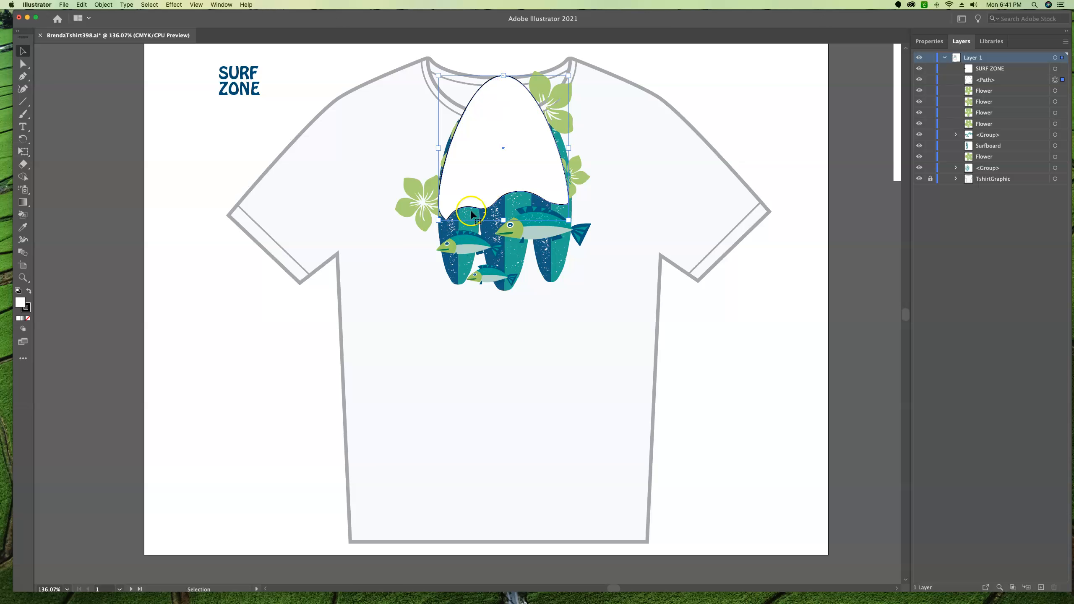
pyautogui.moveTo(438, 220); pyautogui.dragTo(426, 233)
pyautogui.moveTo(569, 235); pyautogui.dragTo(596, 260)
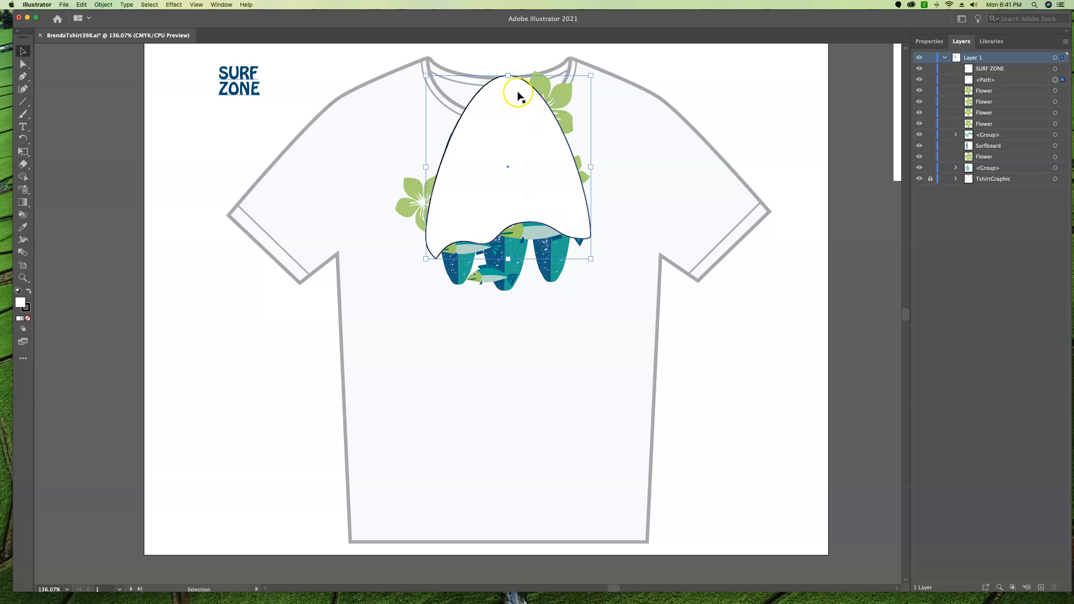
pyautogui.moveTo(516, 119); pyautogui.dragTo(517, 109)
pyautogui.moveTo(496, 150); pyautogui.dragTo(495, 149)
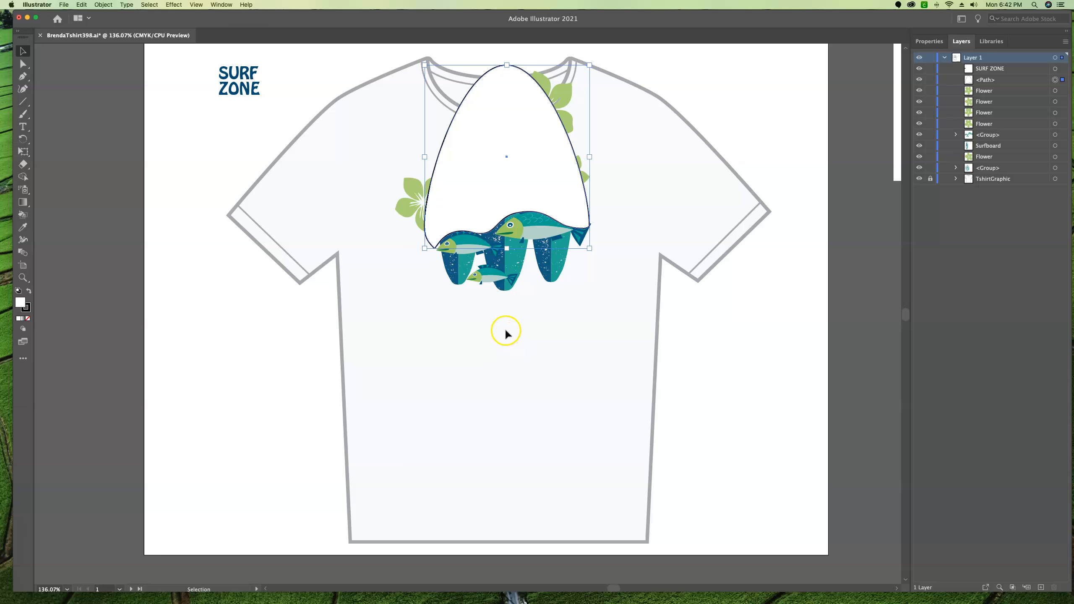
# Make a clipping mask from the white path and the surfboard group.
pyautogui.keyDown('shift'); pyautogui.click(550, 274); pyautogui.keyUp('shift')
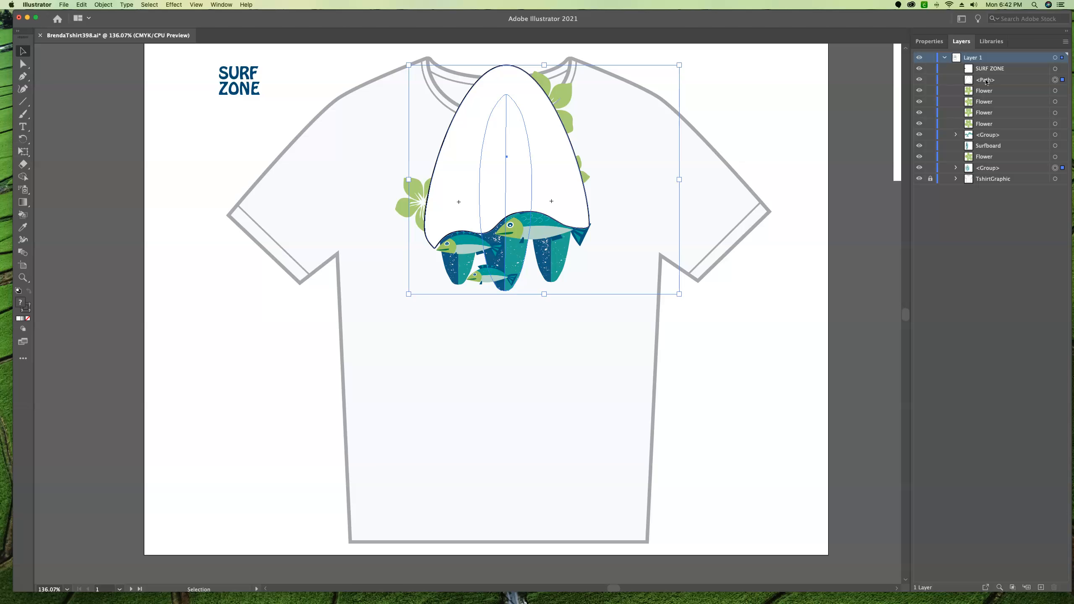
pyautogui.click(929, 41)
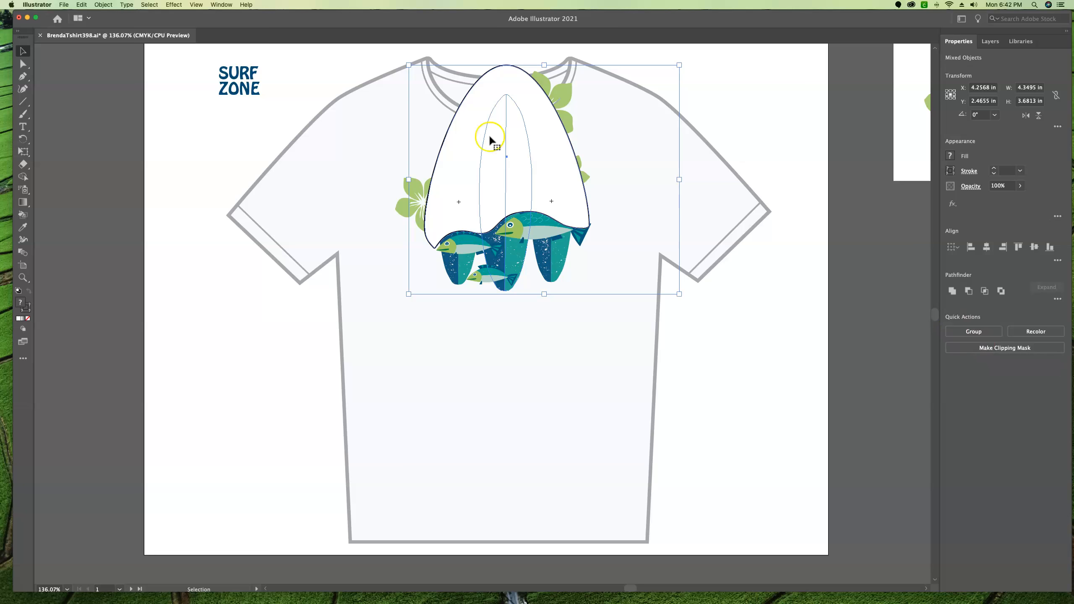
pyautogui.click(103, 5)
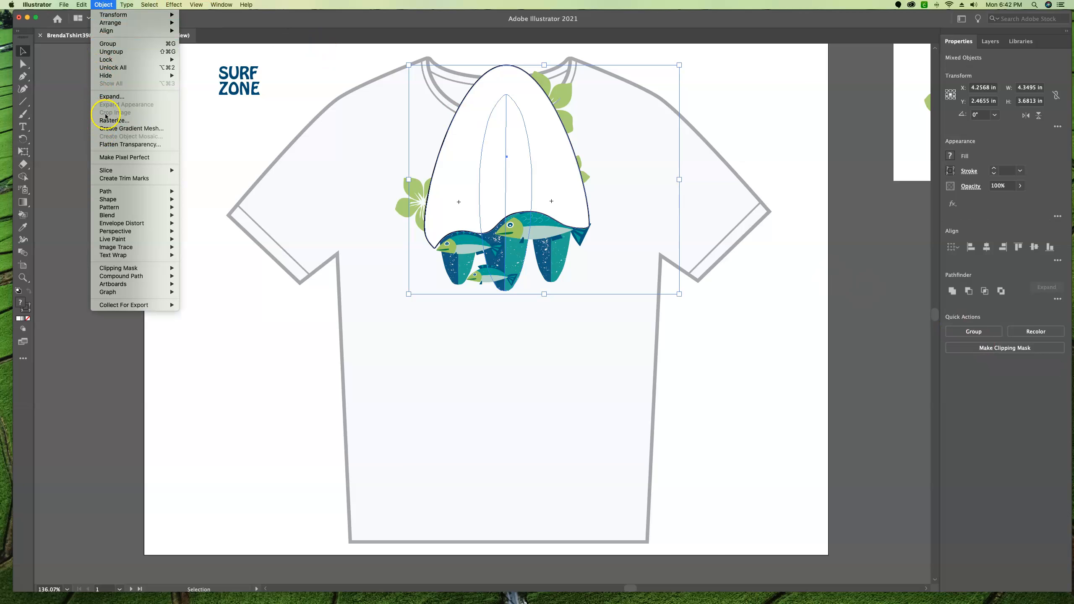
pyautogui.moveTo(158, 269)
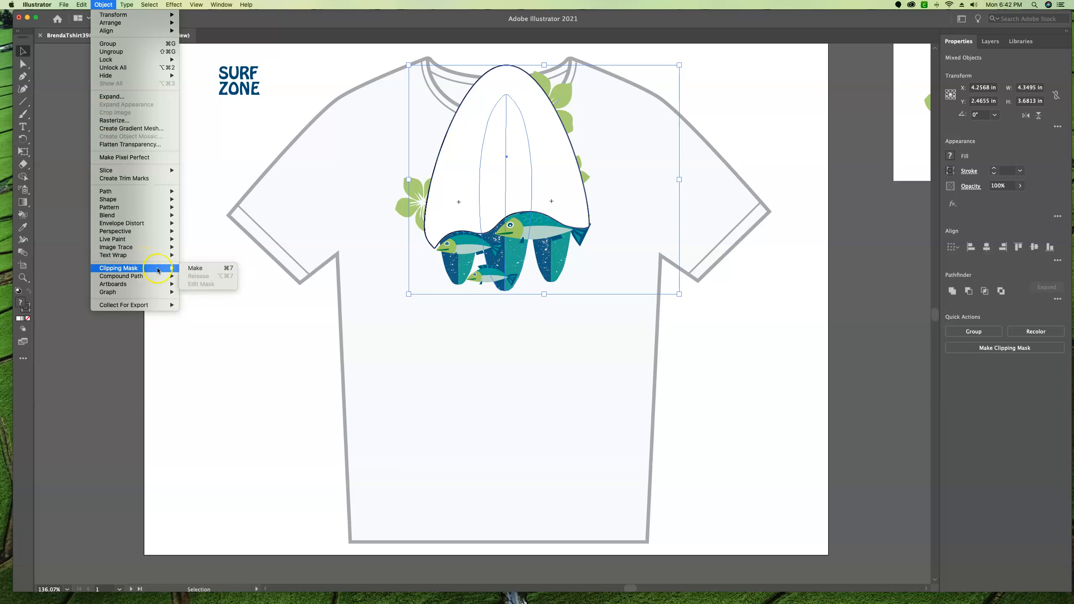
pyautogui.click(195, 268)
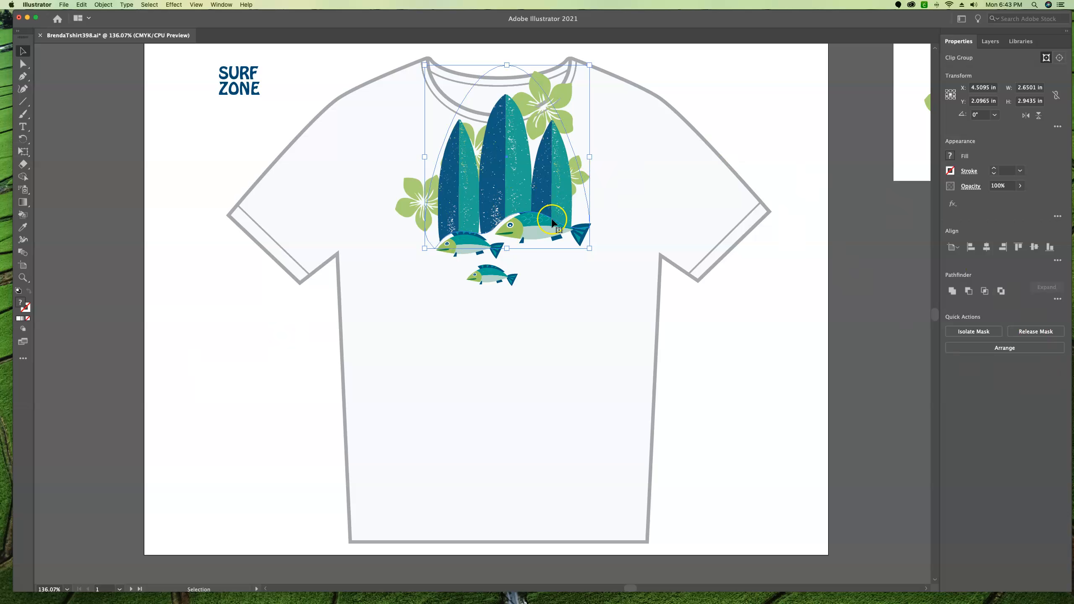
# Restack the clipped surfboards so they sit behind the flowers and fish but in front of the T-shirt.
pyautogui.click(1006, 348)
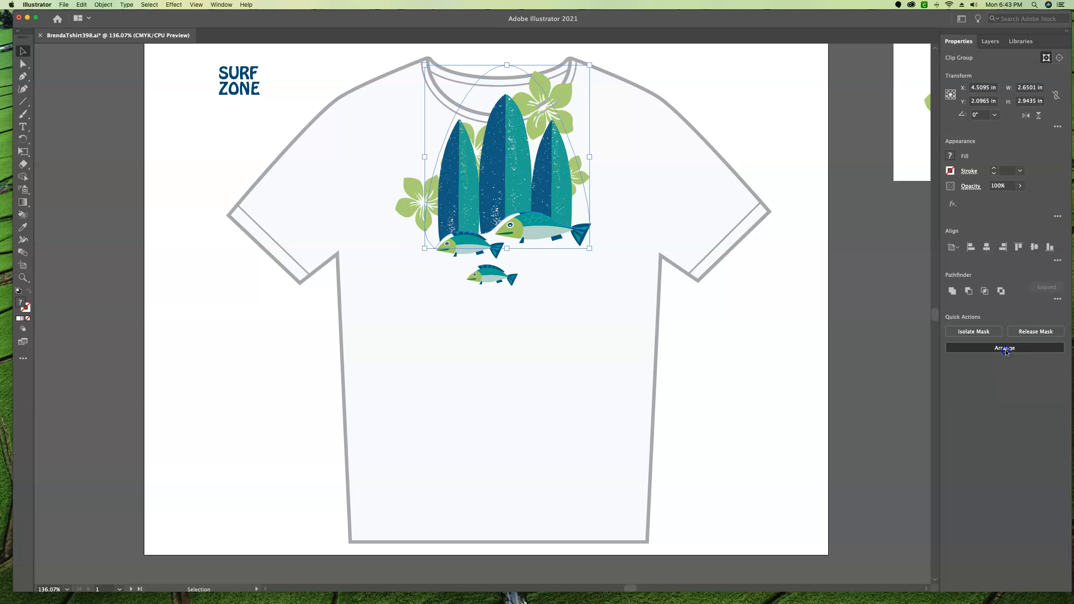
pyautogui.click(973, 375)
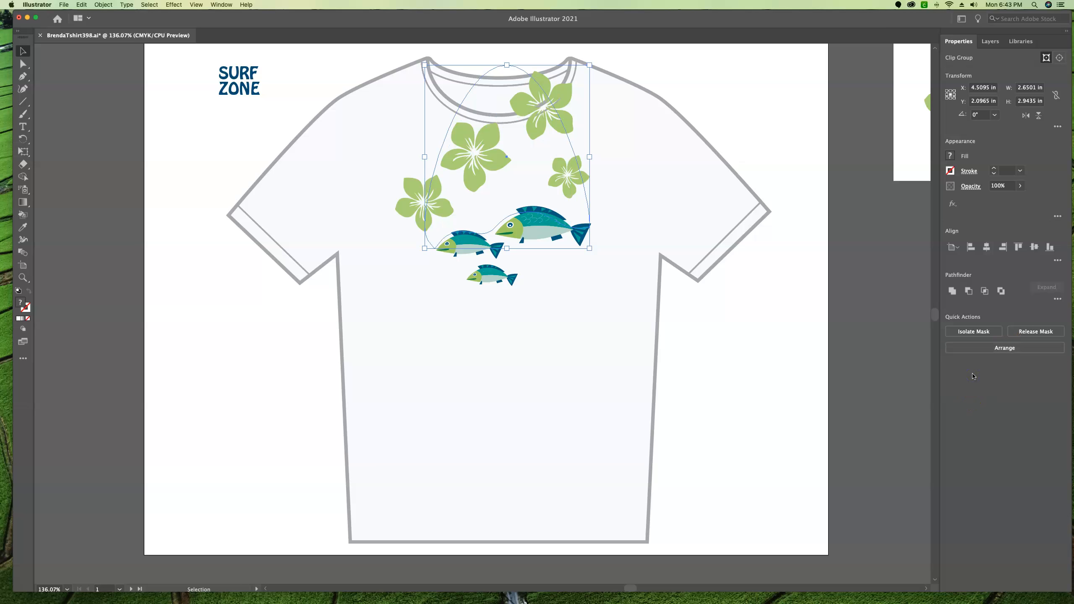
pyautogui.click(989, 41)
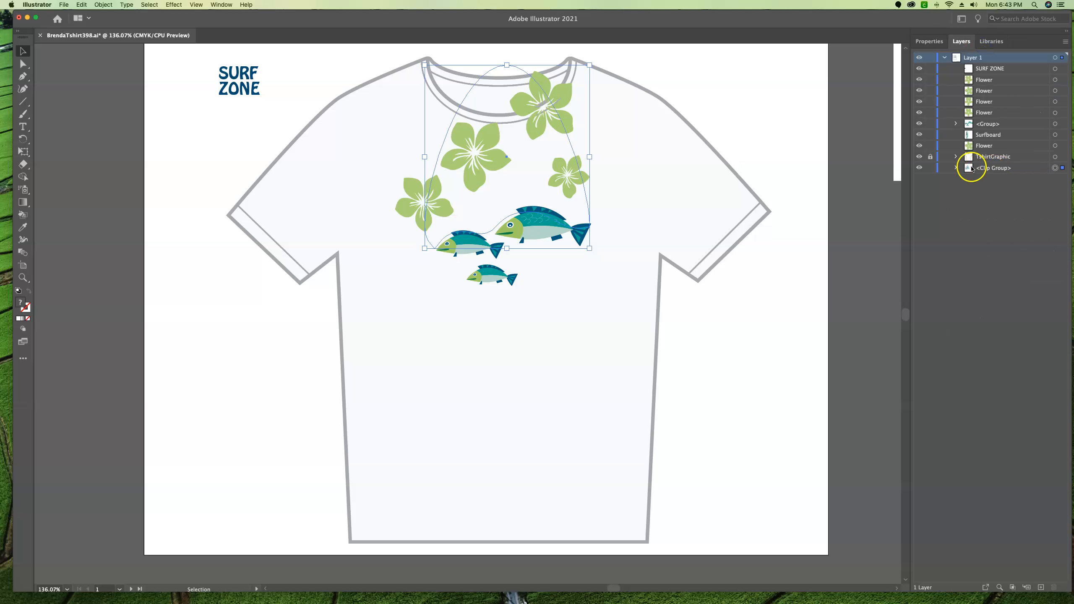
pyautogui.click(930, 41)
pyautogui.click(1002, 348)
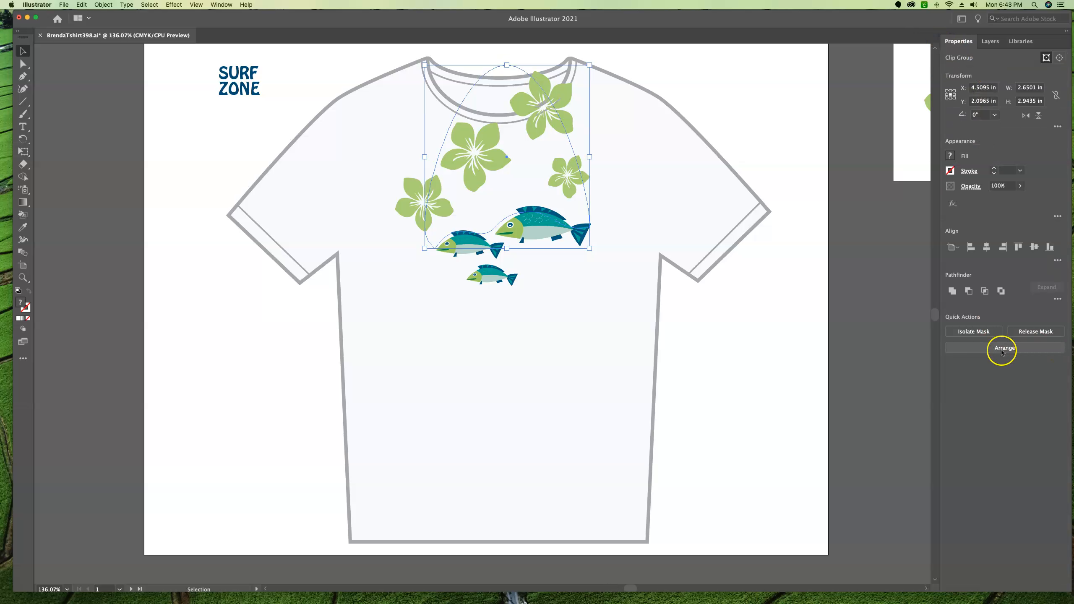
pyautogui.click(997, 359)
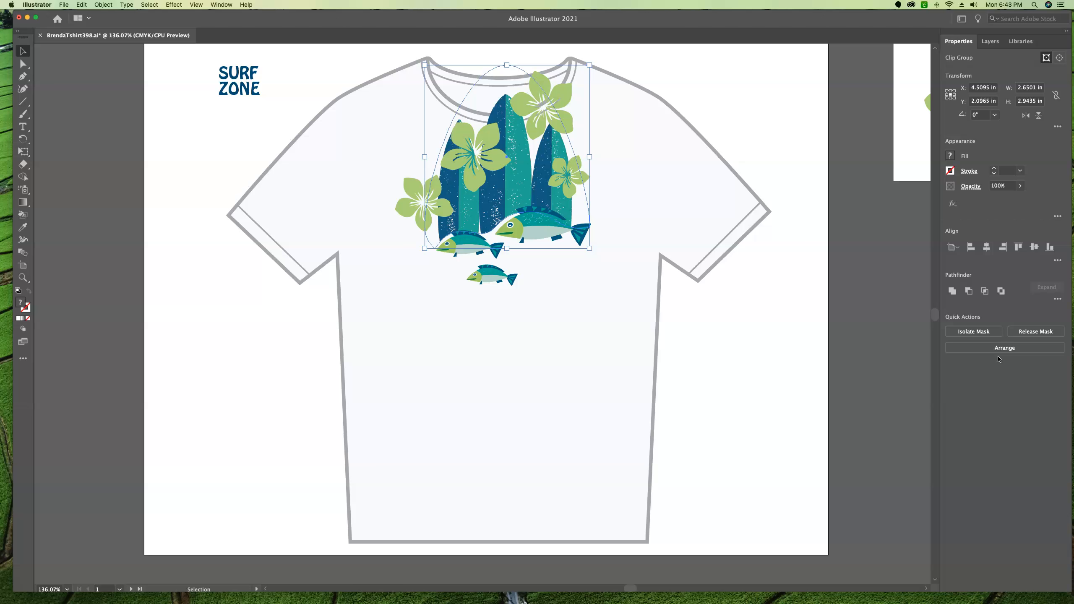
# Move the fish group down to about X 4.64 in, Y 3.74 in, just below the surfboards' wavy edge.
pyautogui.click(496, 344)
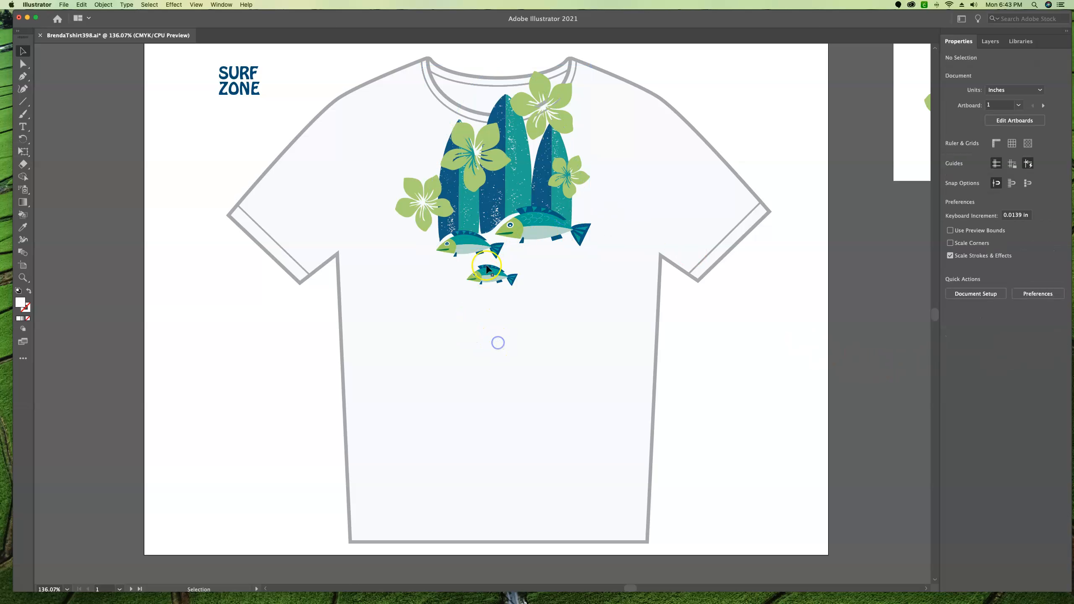
pyautogui.moveTo(544, 230); pyautogui.dragTo(541, 243)
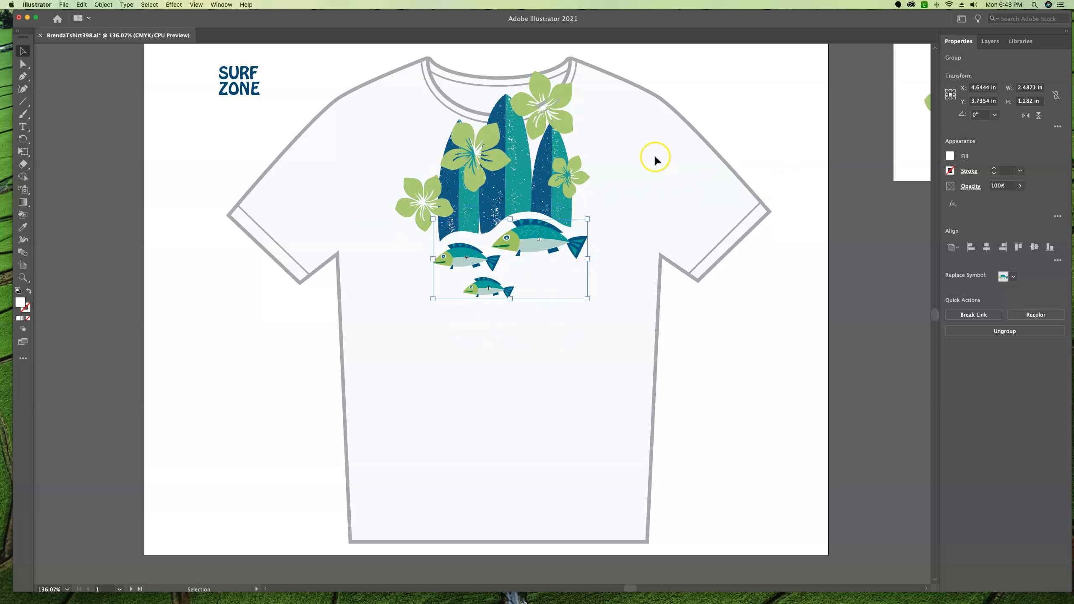
# Resize the SURF ZONE text frame to about 0.84 by 0.61 in and place it beside the smallest fish, below the largest one.
pyautogui.click(232, 76)
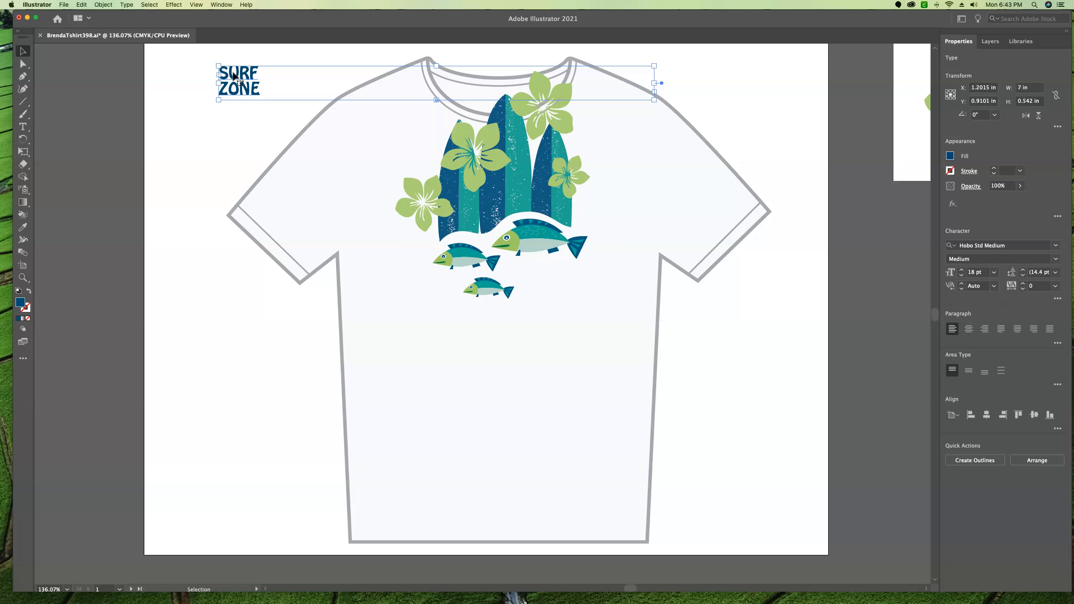
pyautogui.moveTo(654, 100); pyautogui.dragTo(547, 281)
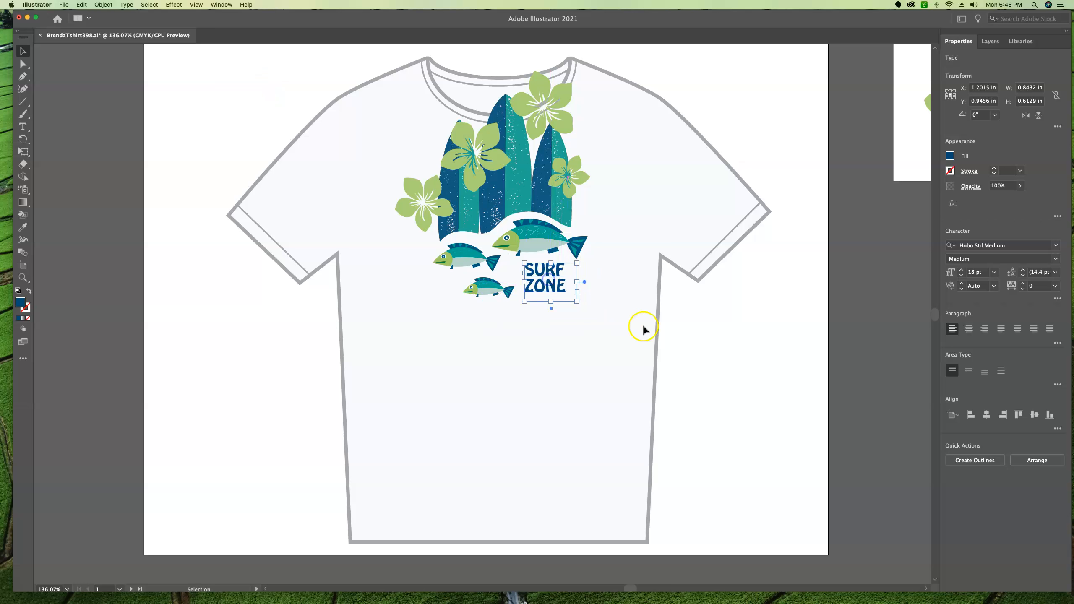
pyautogui.click(728, 342)
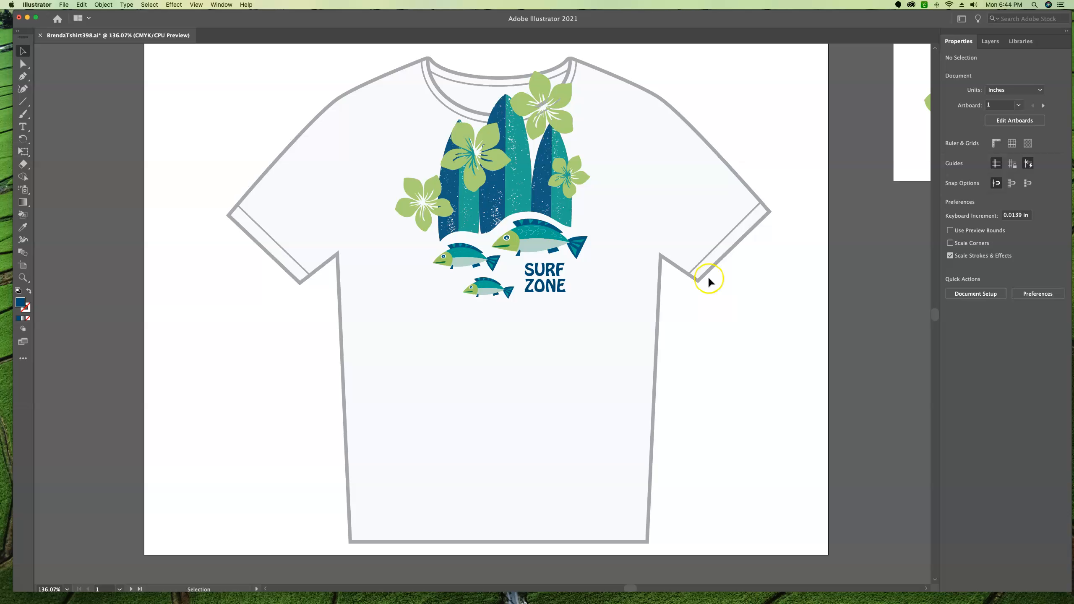
# Group the surfboards, flowers, fish and SURF ZONE text, and move the group about 1.34 in down the T-shirt.
pyautogui.moveTo(397, 91); pyautogui.dragTo(603, 312)
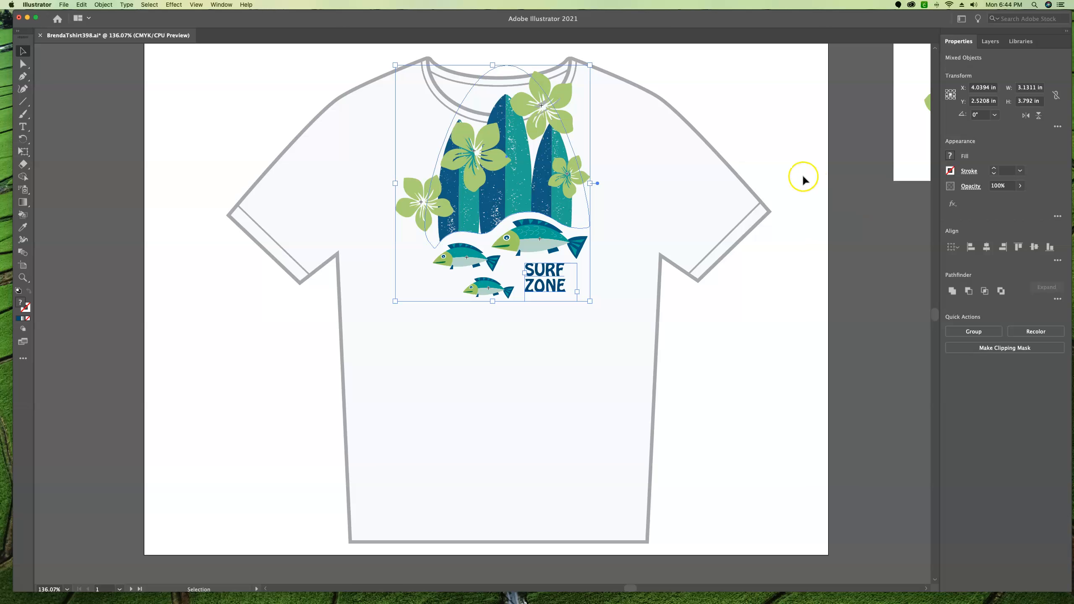
pyautogui.click(973, 332)
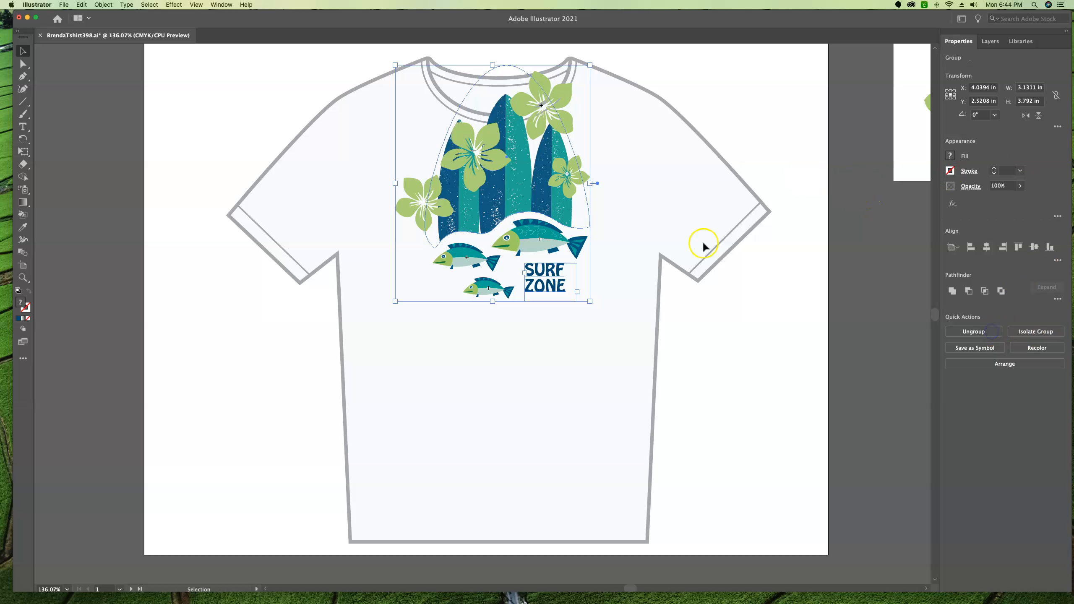
pyautogui.moveTo(508, 168); pyautogui.dragTo(510, 248)
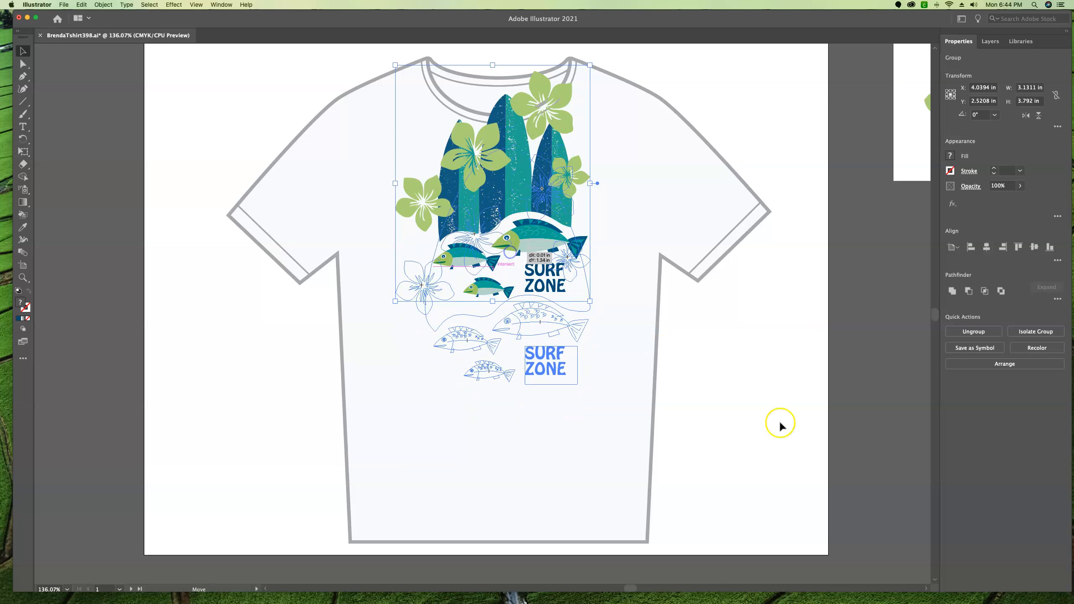
pyautogui.click(734, 385)
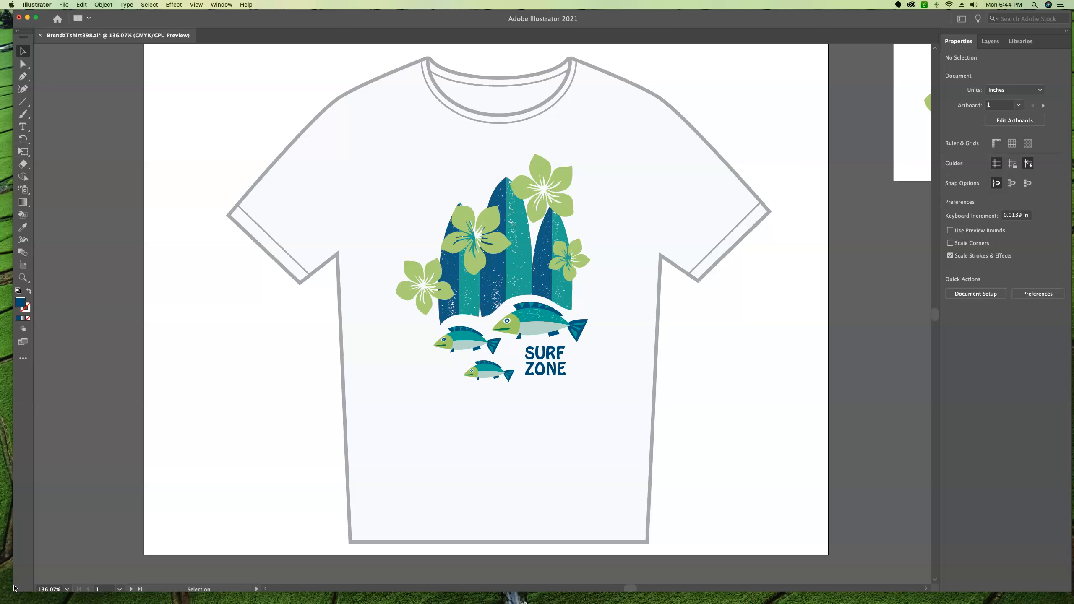
pyautogui.click(28, 587)
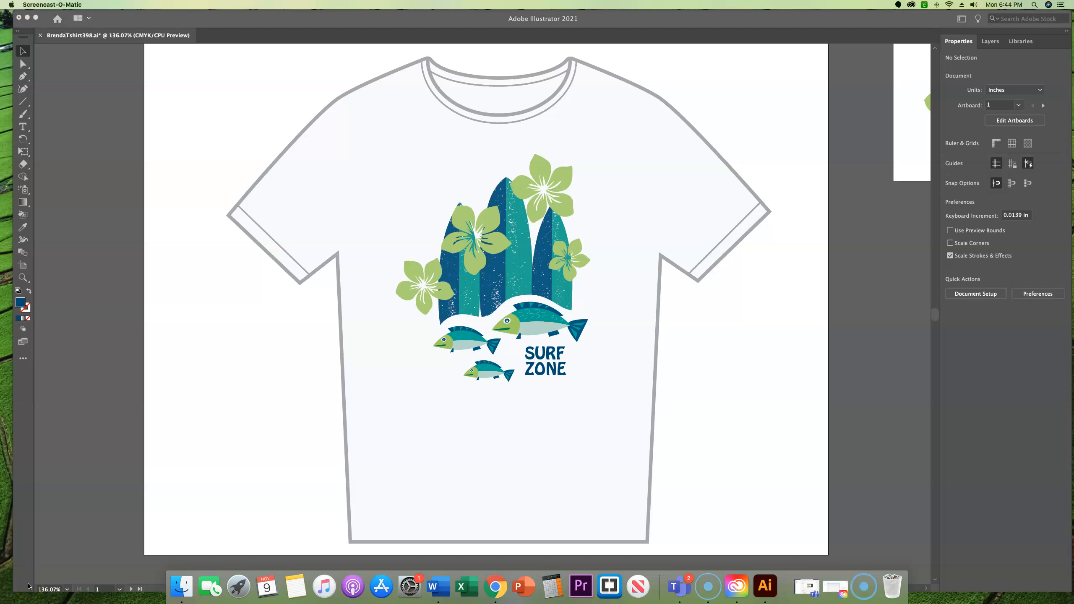
pyautogui.click(87, 122)
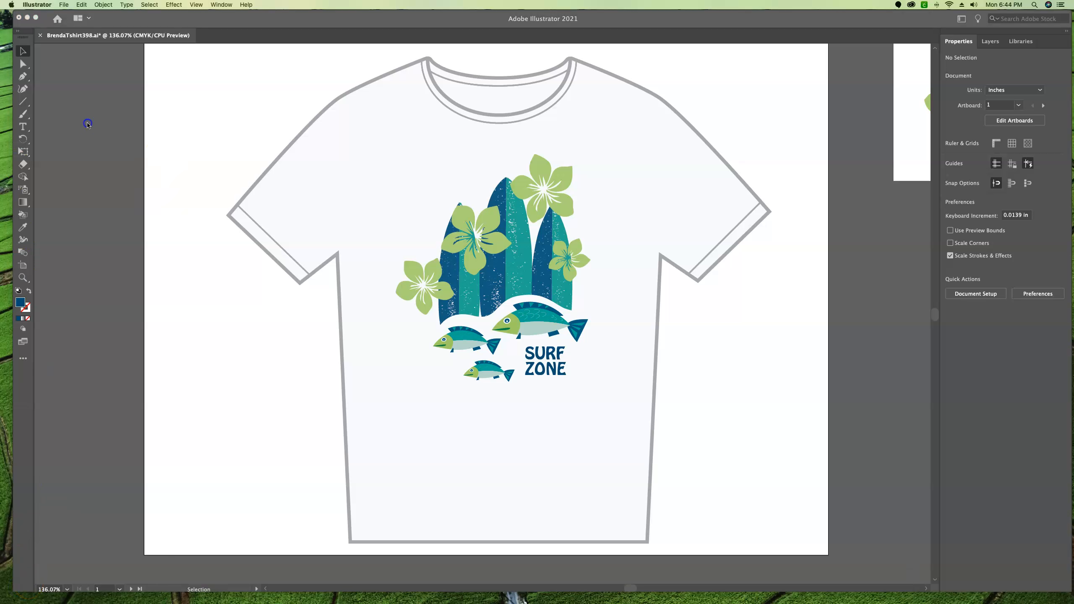
# Save the document as an Adobe Illustrator (ai) file in the Lesson14 folder, changing the number in its file name to 404.
pyautogui.click(81, 5)
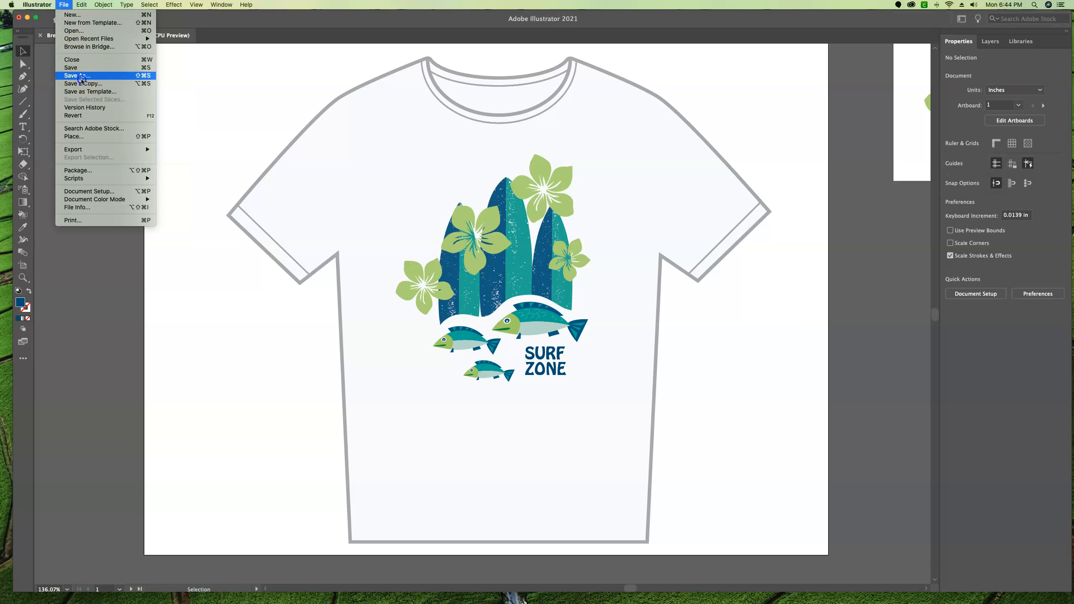
pyautogui.click(82, 81)
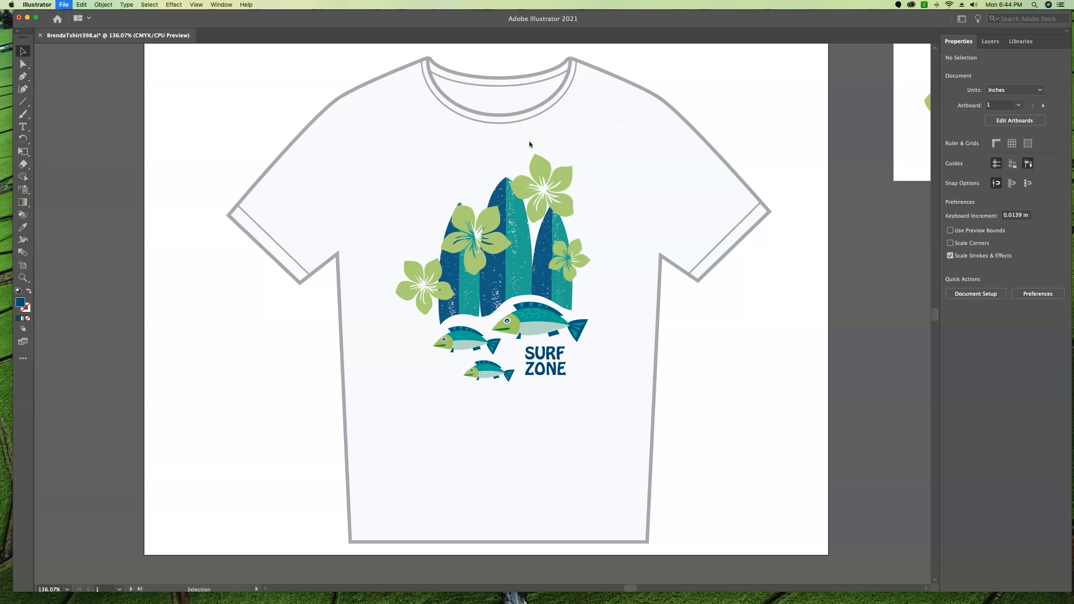
pyautogui.click(539, 116)
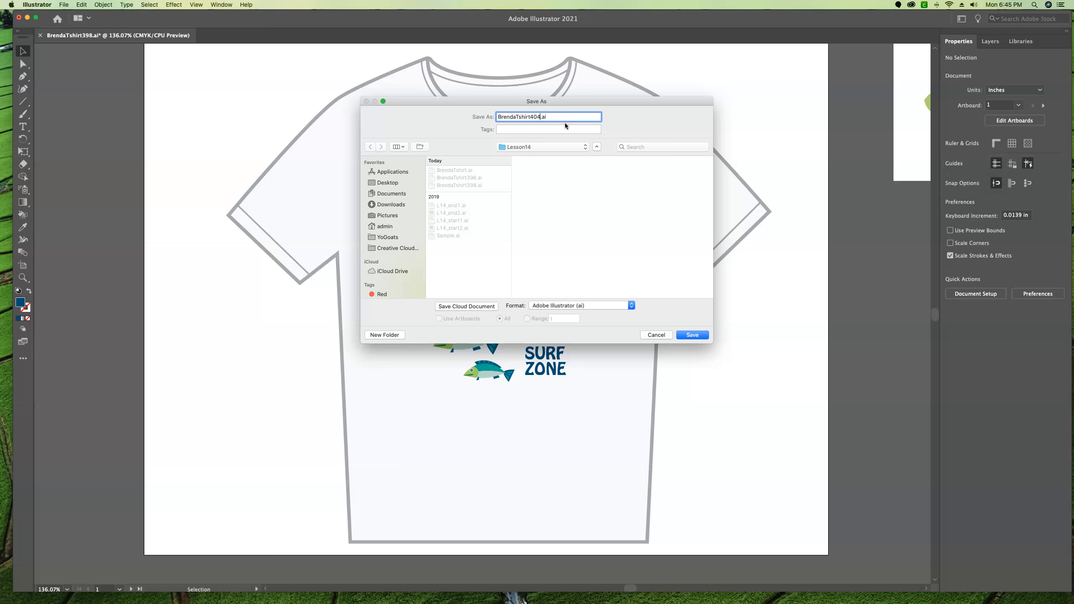
pyautogui.click(692, 335)
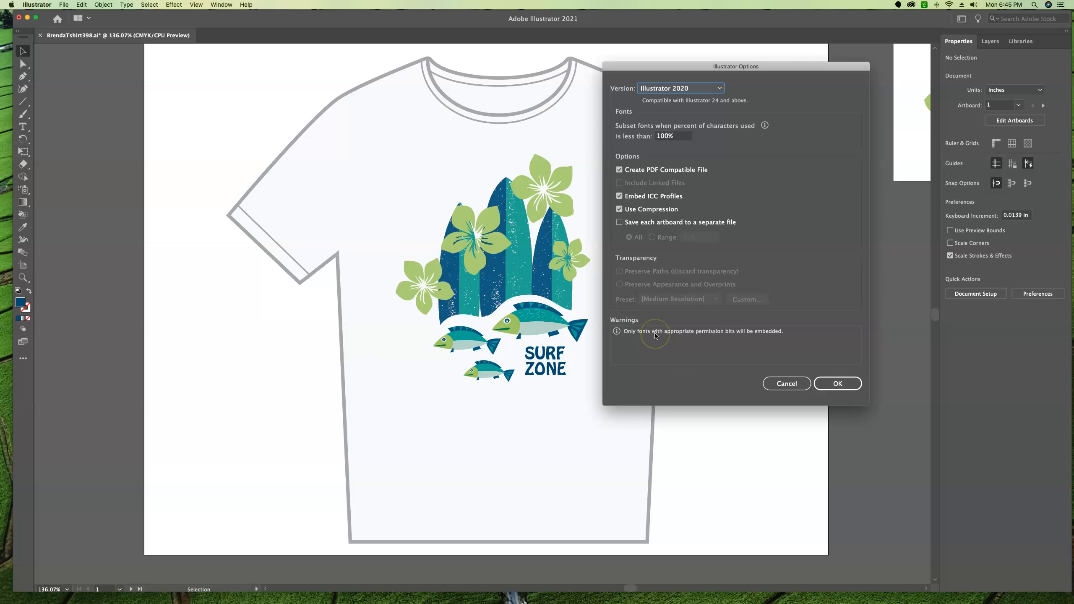
pyautogui.click(837, 383)
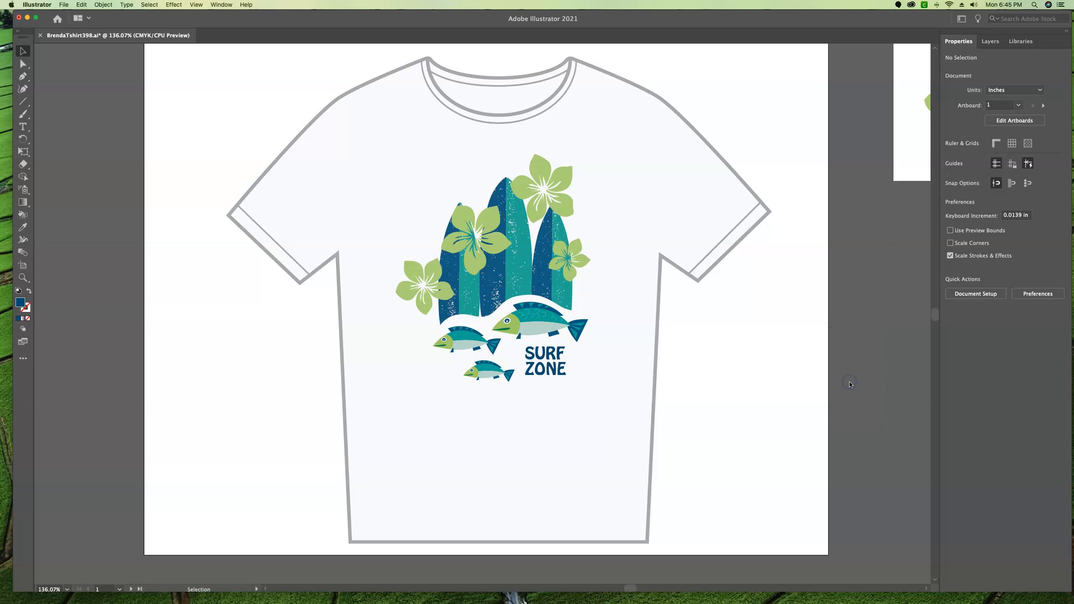